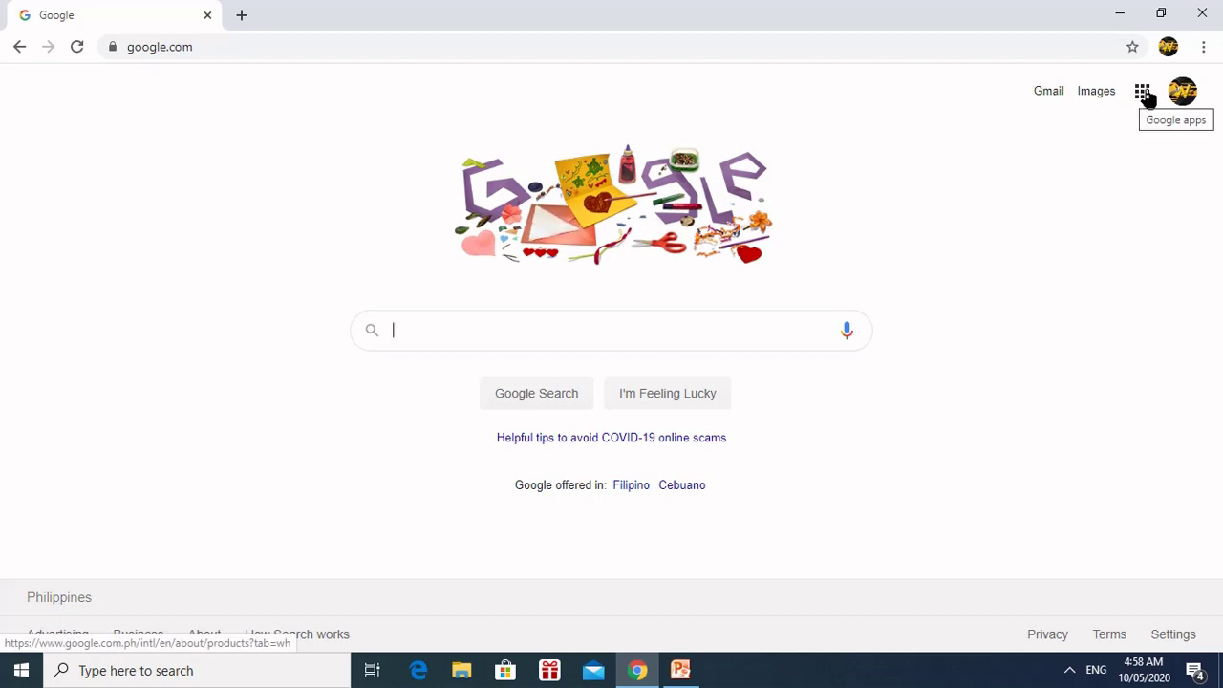
Step: Launch Google Classroom from the Google apps menu in Chrome
click(1146, 100)
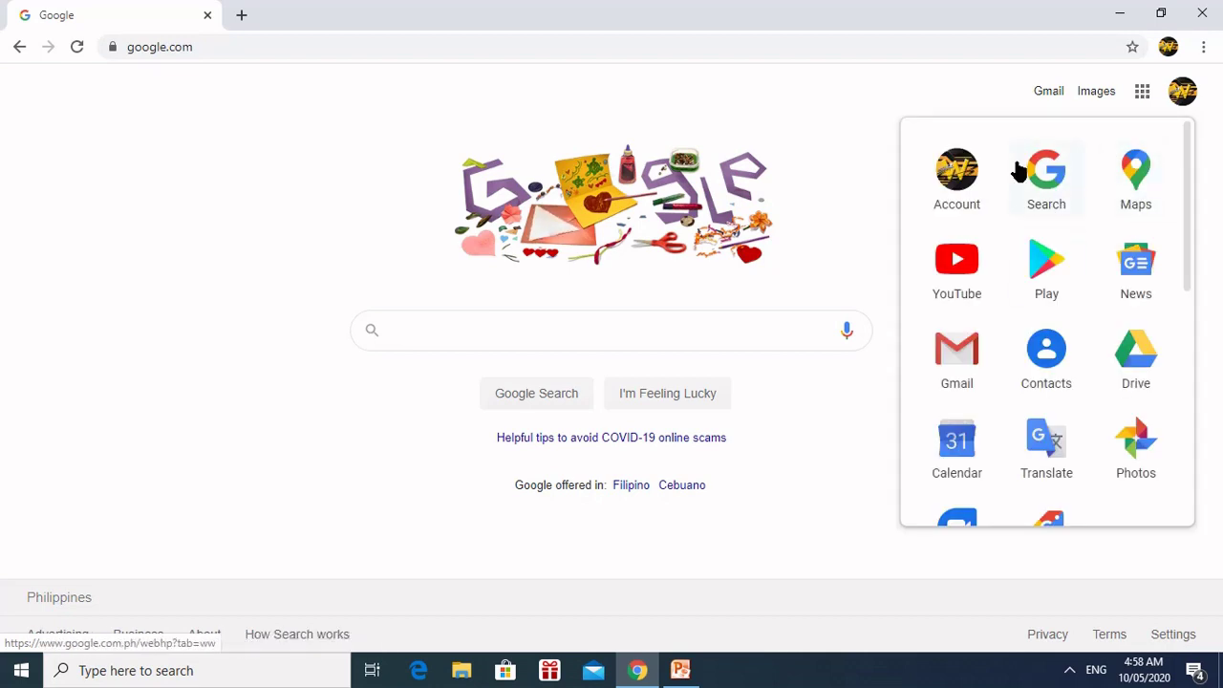
scroll(1043, 212, down, 4)
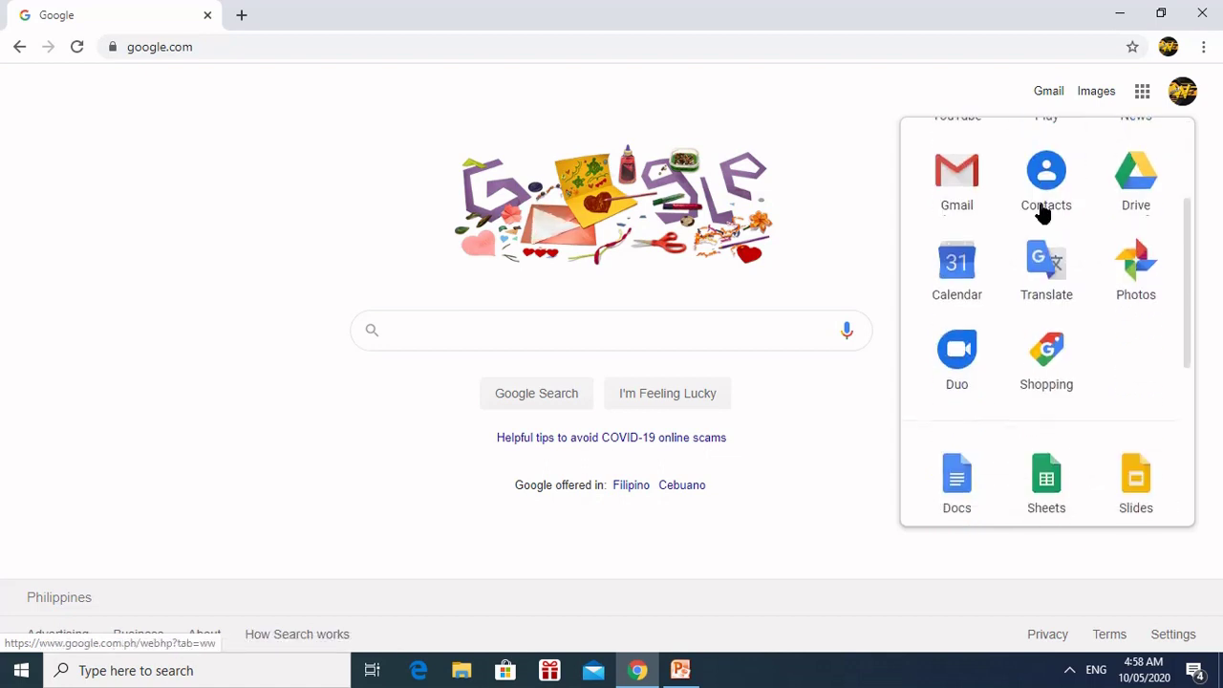
scroll(1044, 212, down, 2)
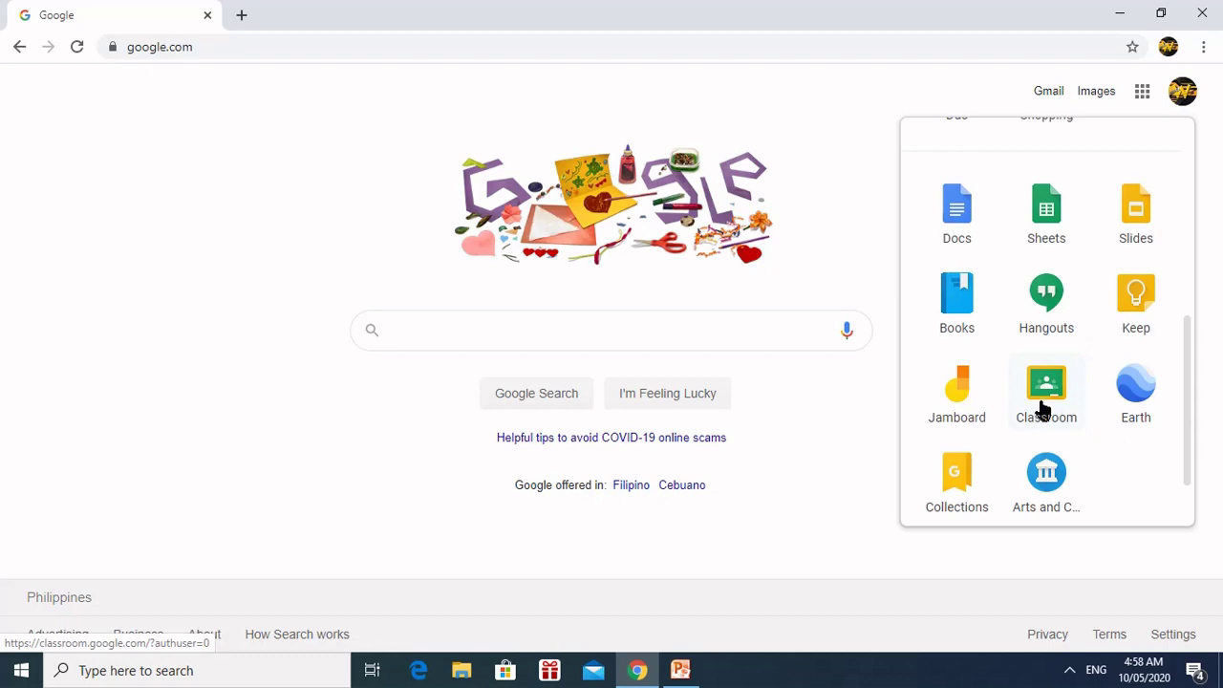
click(1048, 397)
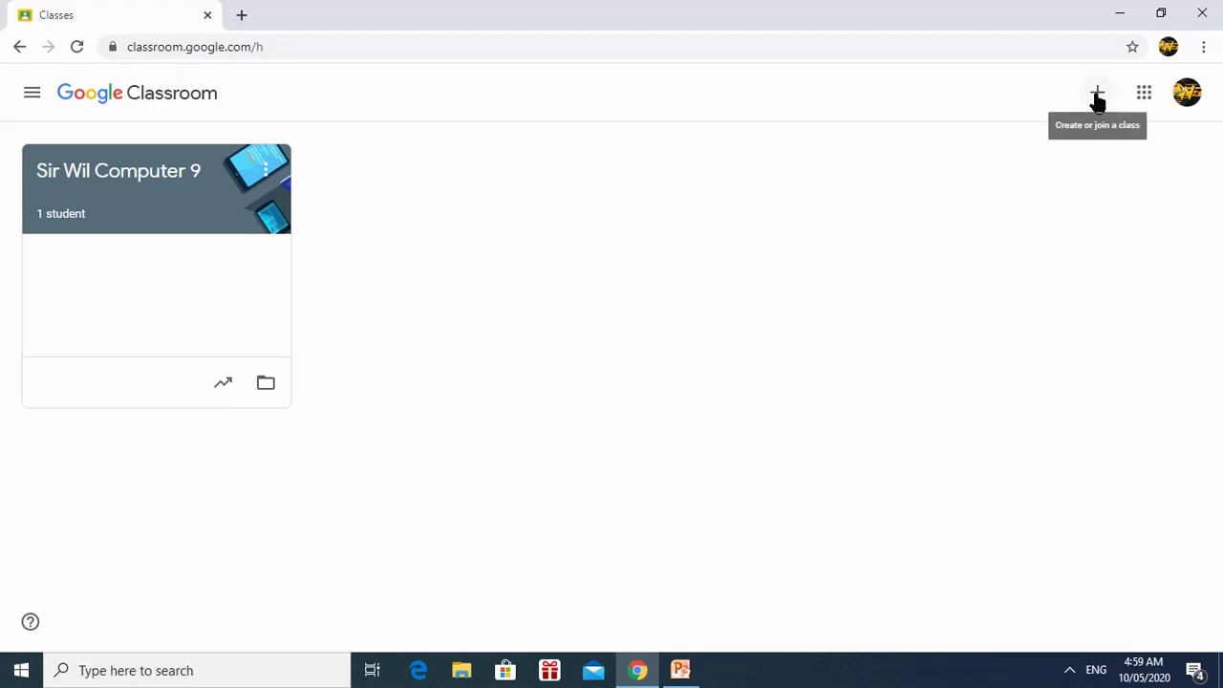
Step: Choose Create class and accept the school-use notice to reach the class details form
click(1096, 99)
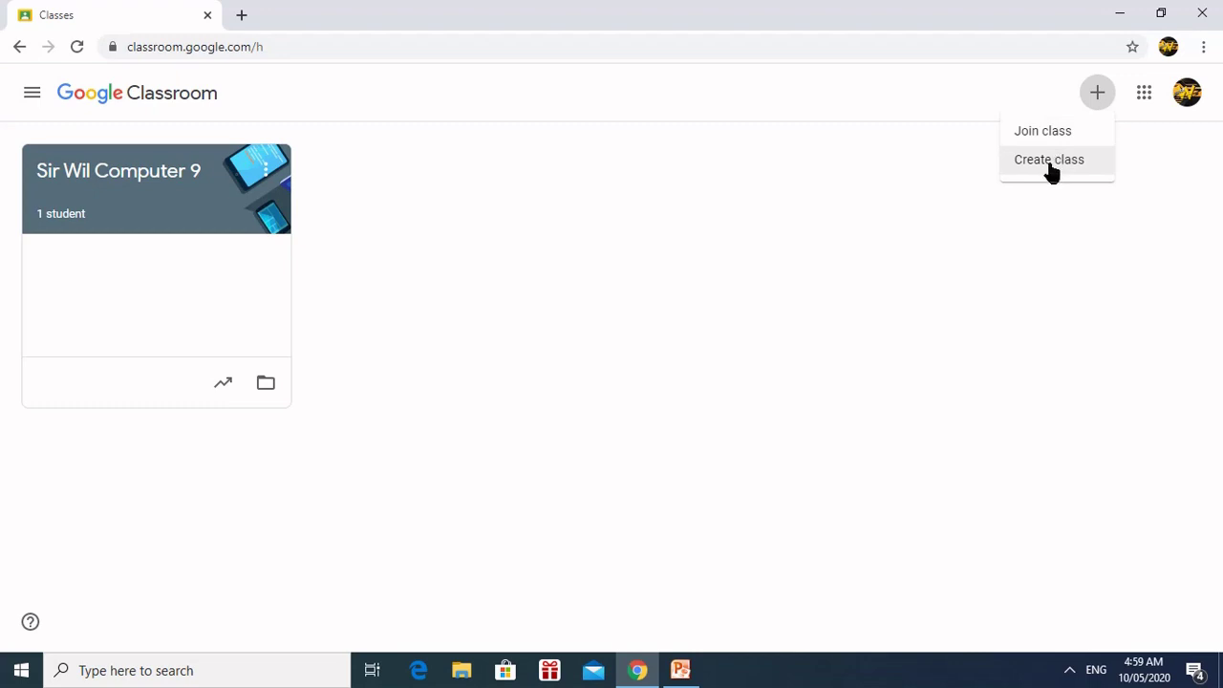
click(1049, 167)
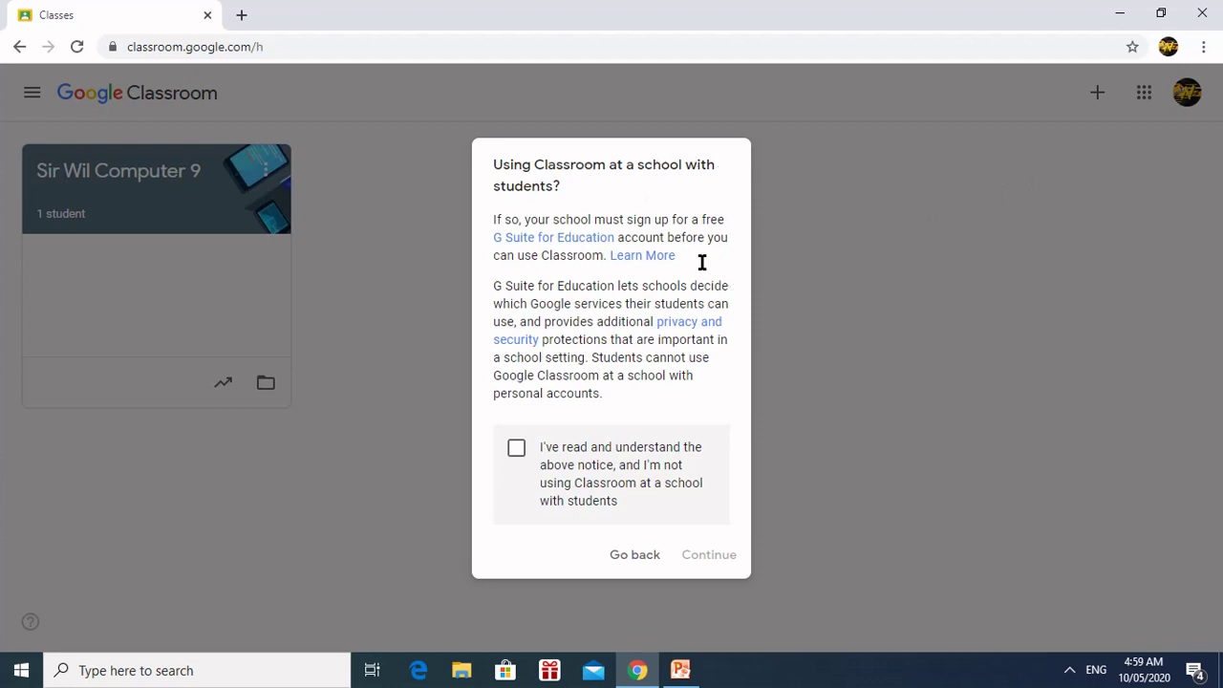
click(516, 451)
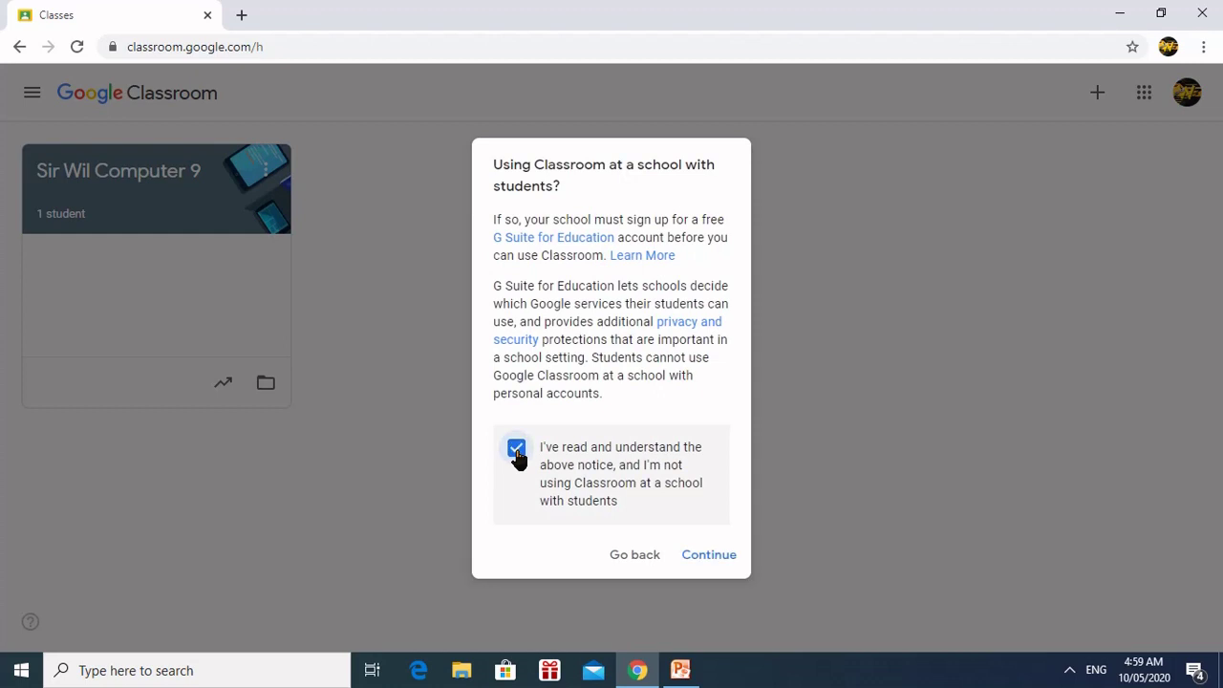
click(707, 555)
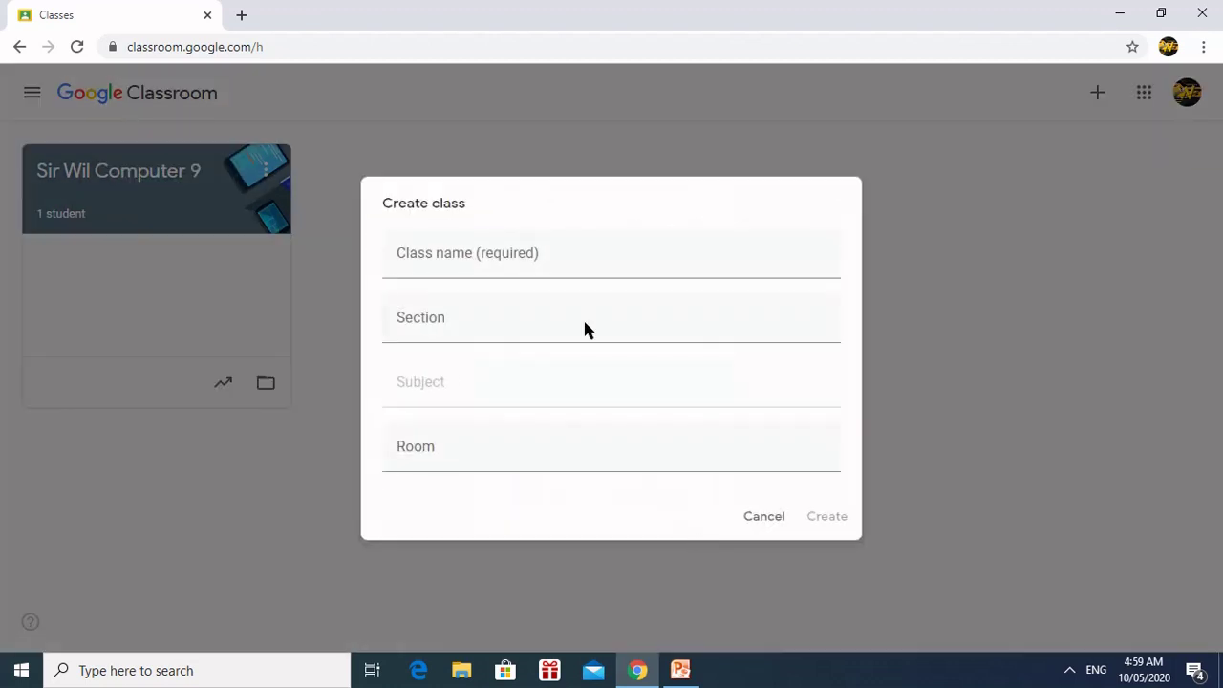
Step: Enter the Computer 10 class name, section A and subject Computer 10, leaving Room blank
click(505, 249)
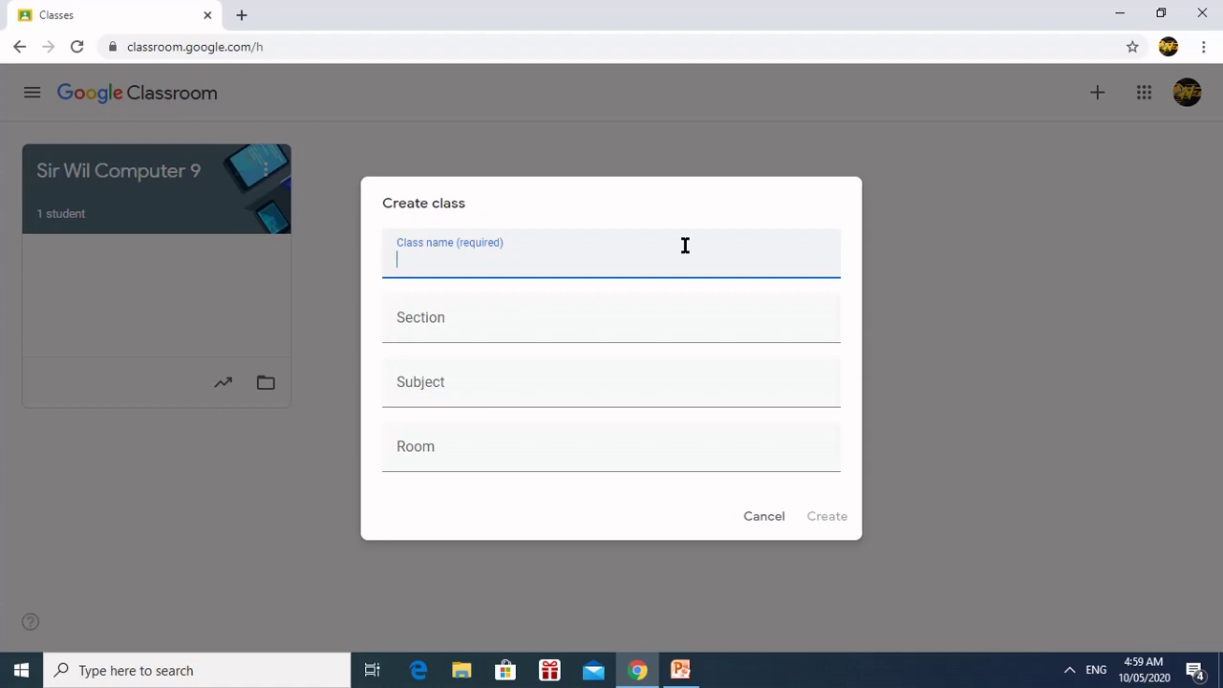
text(Sir Wil Computer)
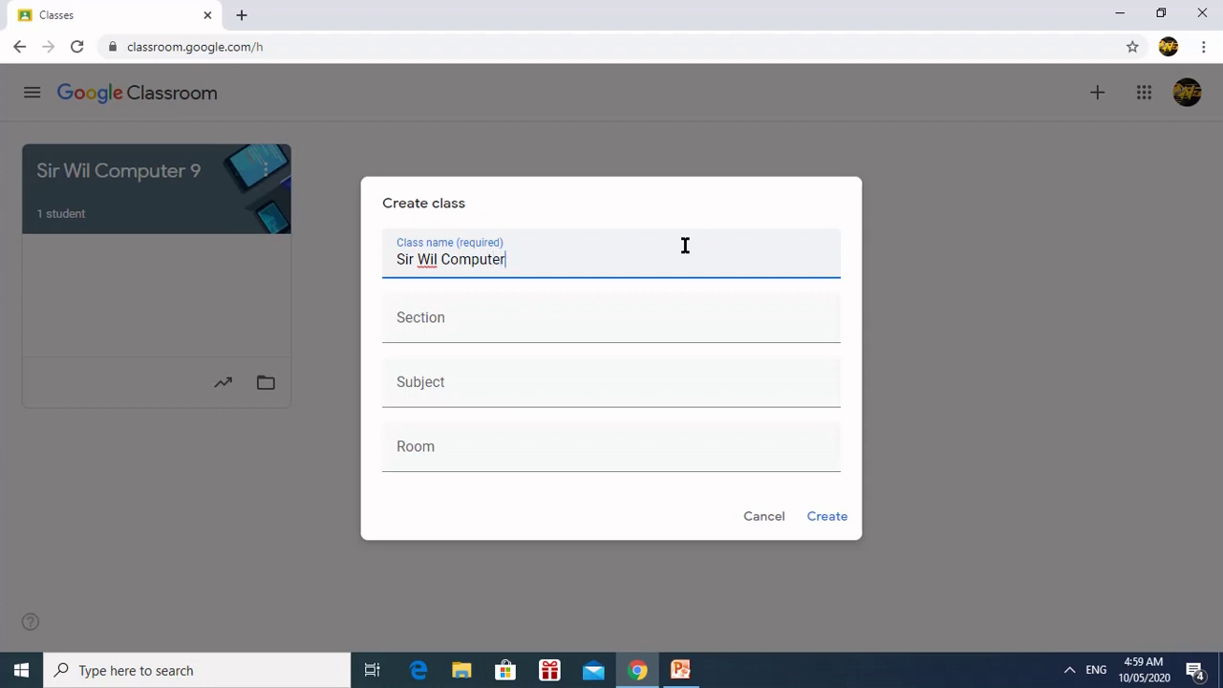
text( 10)
click(554, 319)
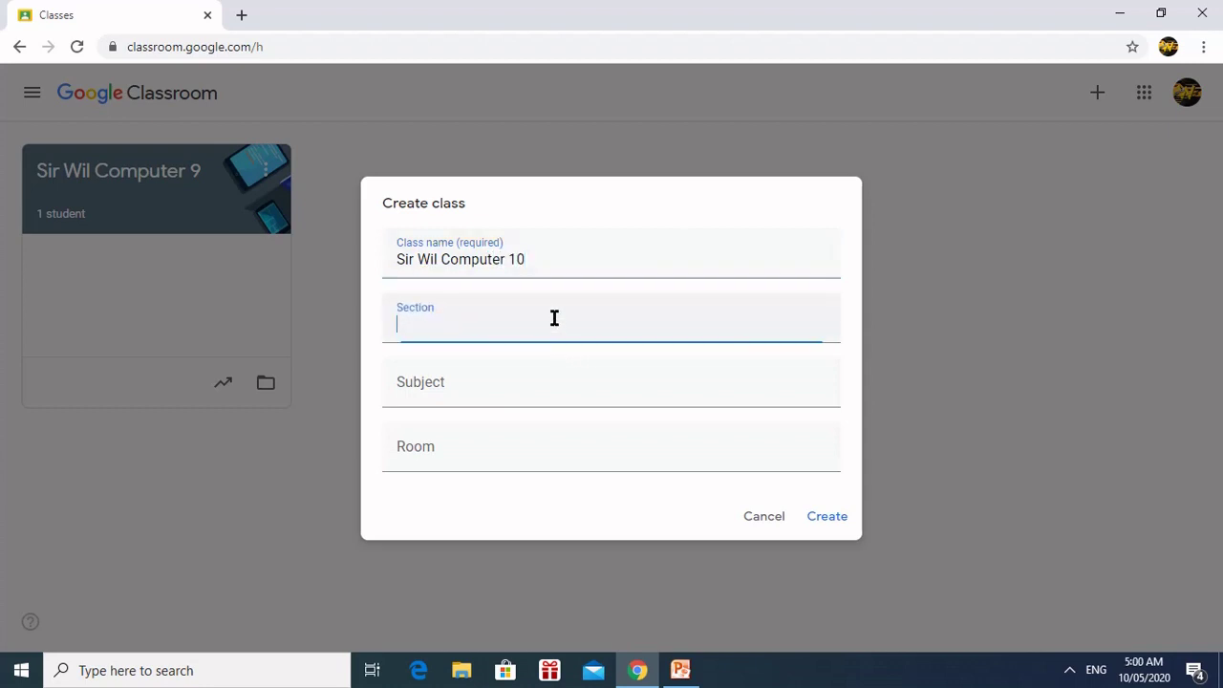
text(A)
click(521, 381)
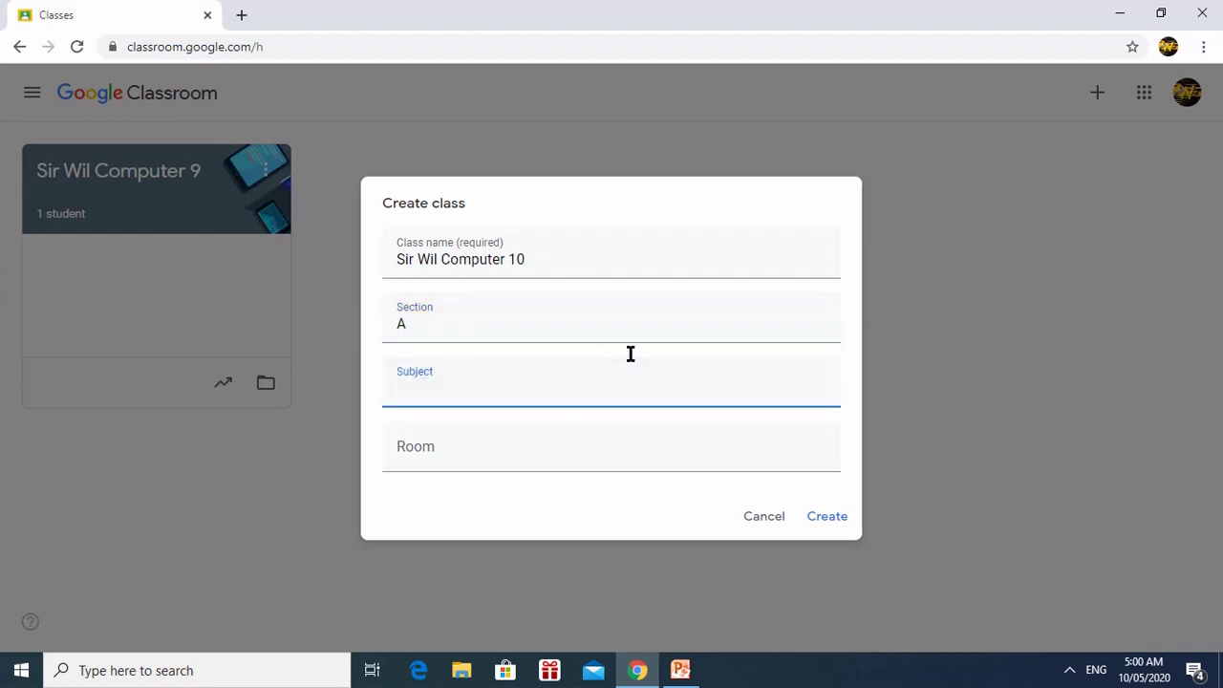
text(Computer 10)
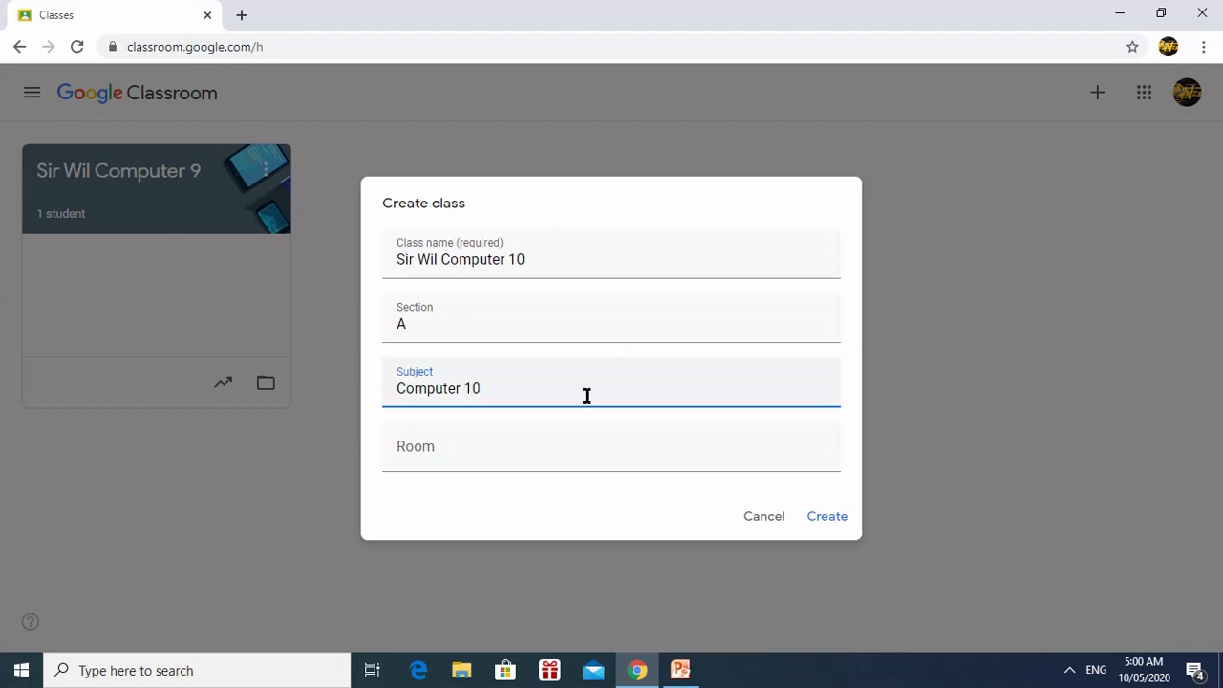
click(554, 456)
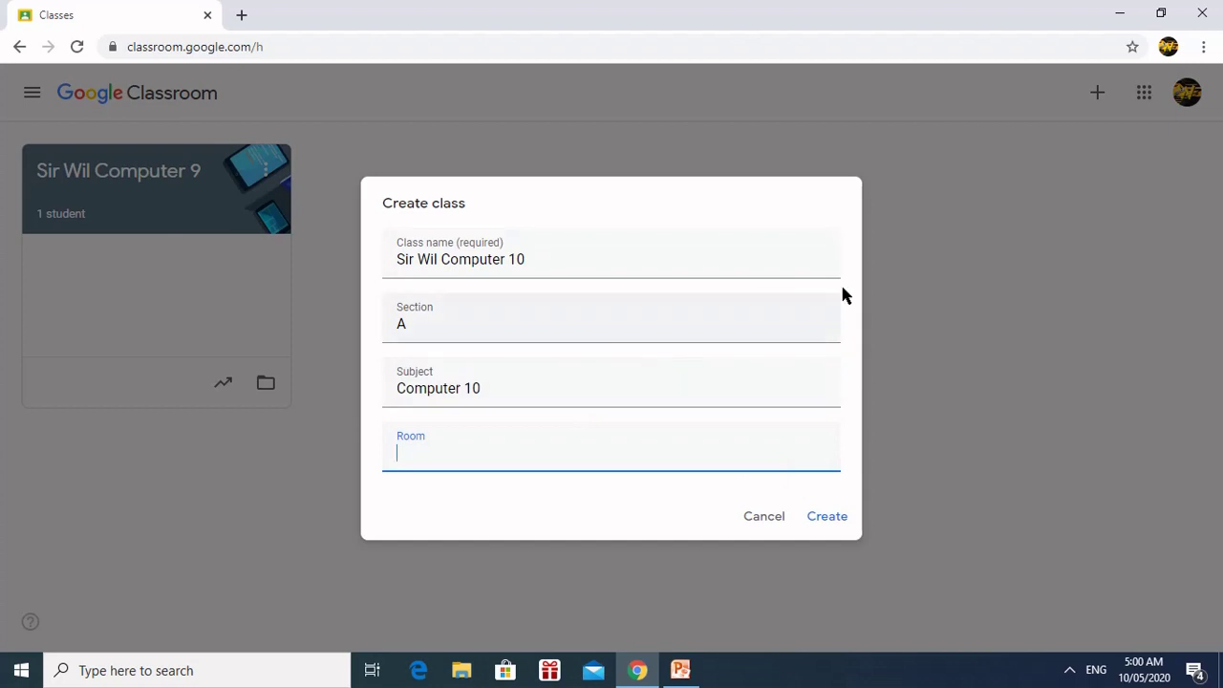
Step: Create the Computer 10 section A class and show the navigation menu
click(828, 517)
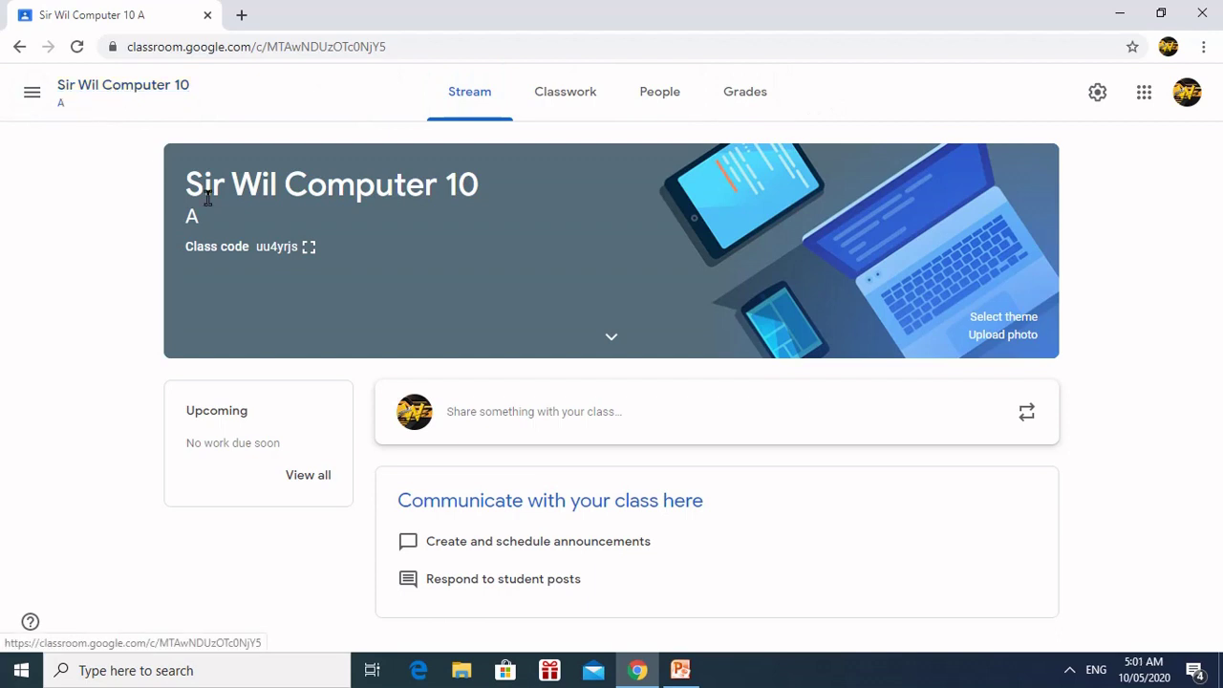
click(32, 95)
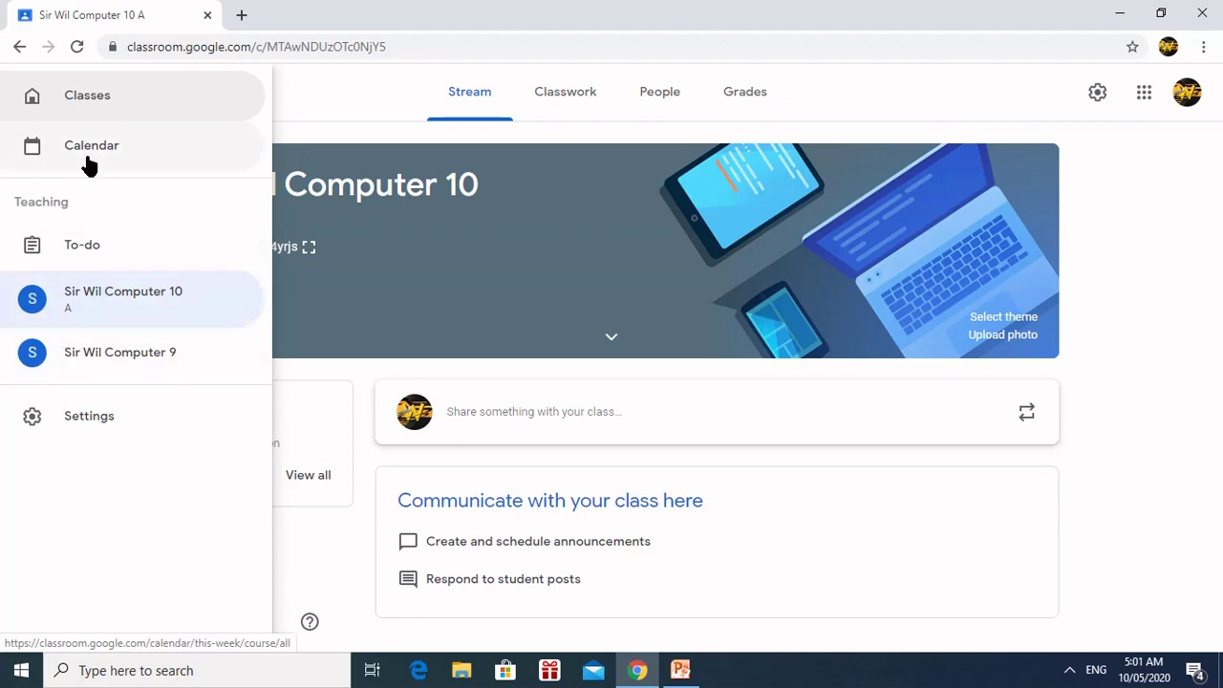
Step: Look through the profile and notification settings, leaving every notification switched on
click(72, 420)
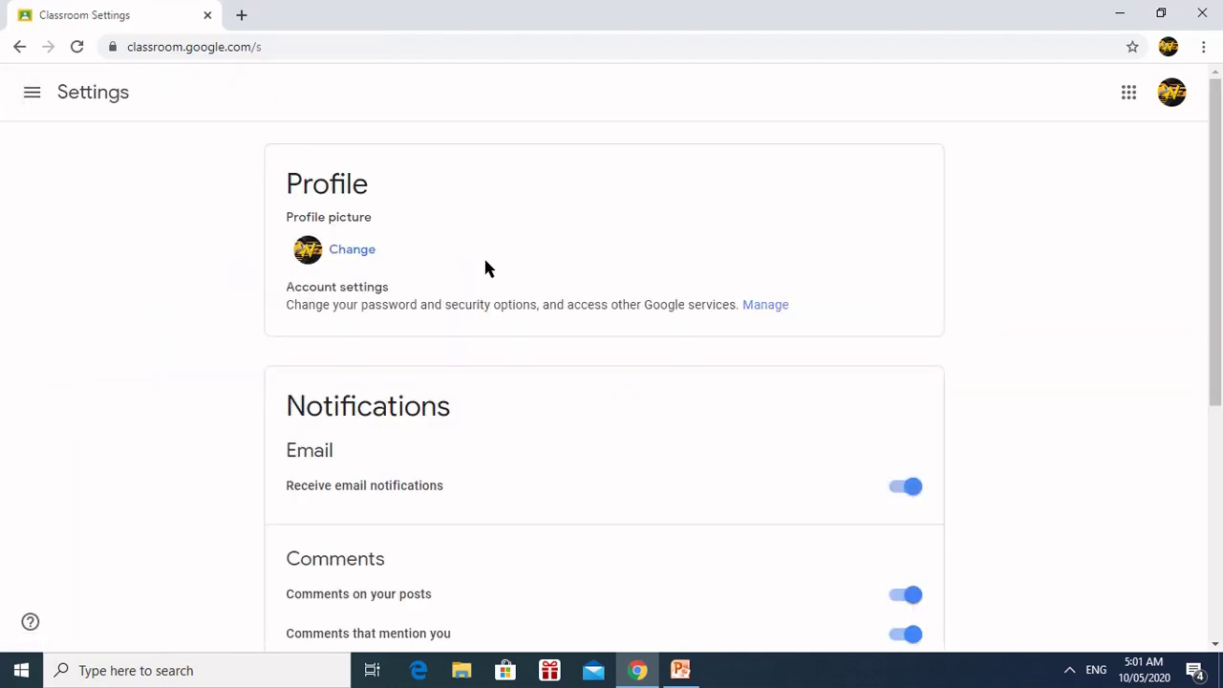
scroll(485, 261, down, 1)
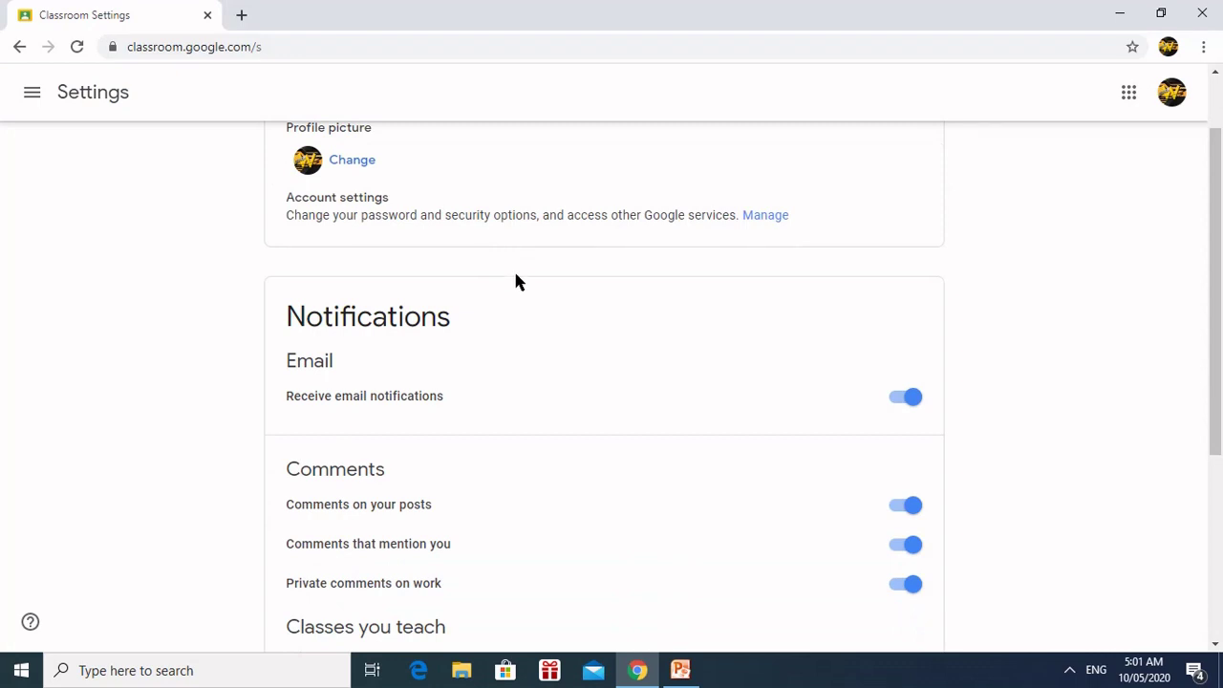
scroll(645, 361, up, 1)
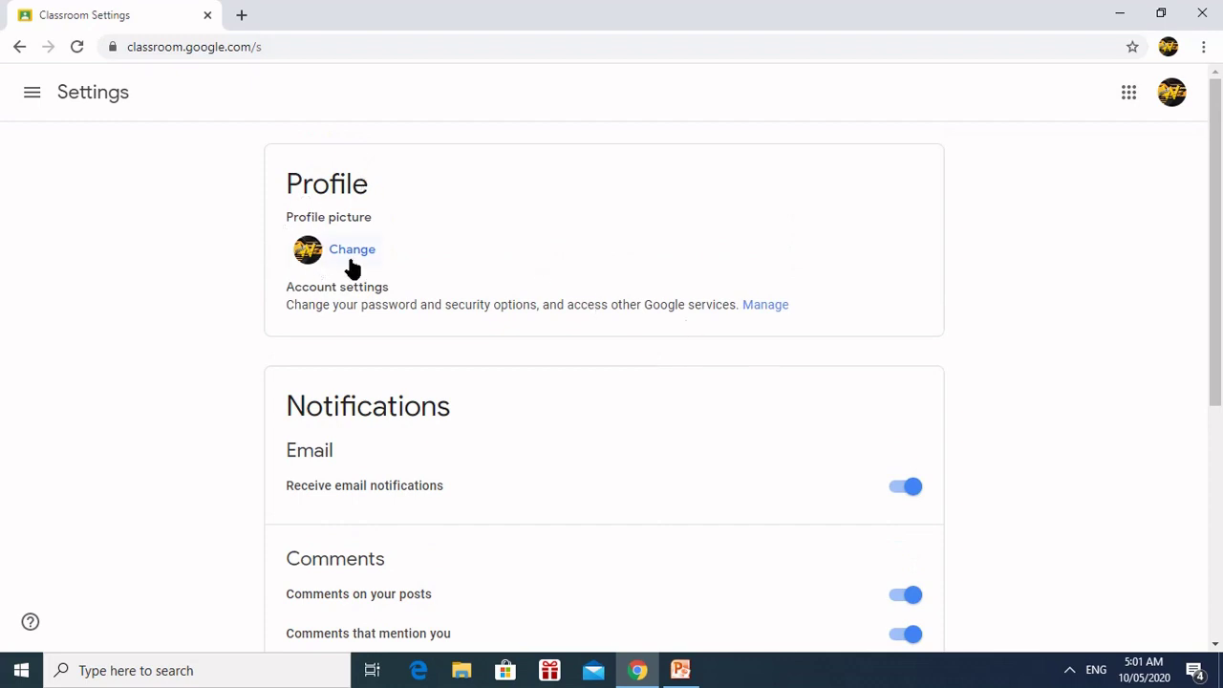
scroll(787, 430, down, 1)
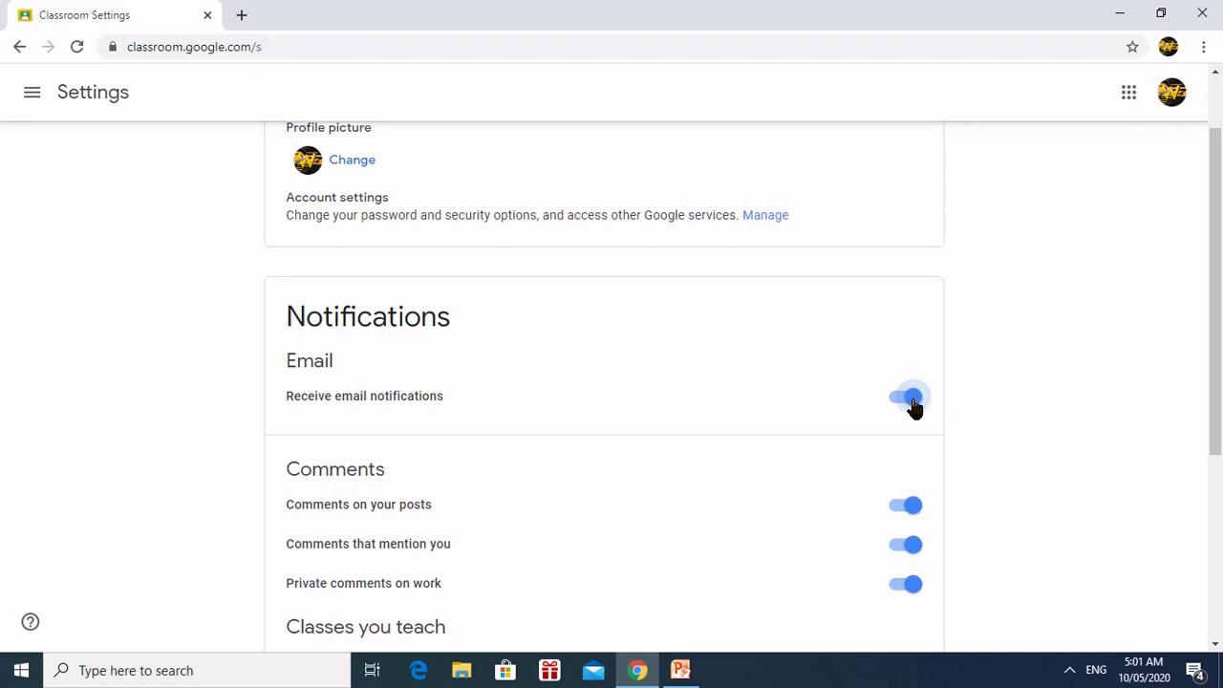
scroll(697, 405, down, 1)
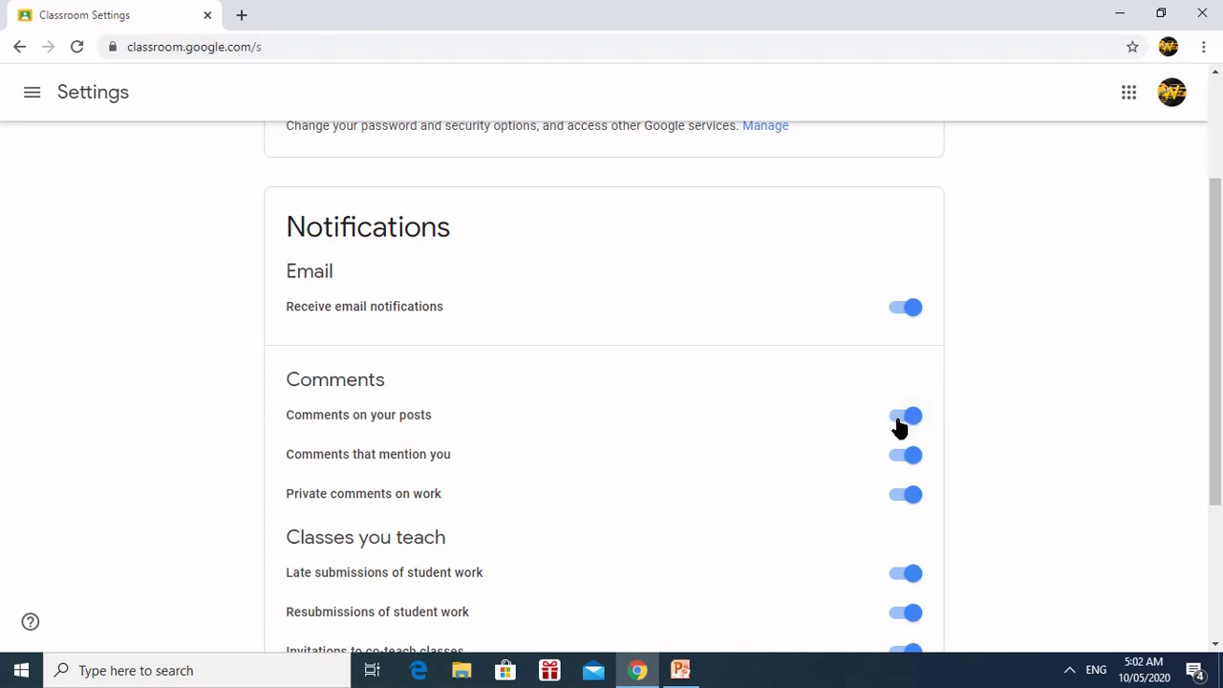
scroll(560, 498, down, 2)
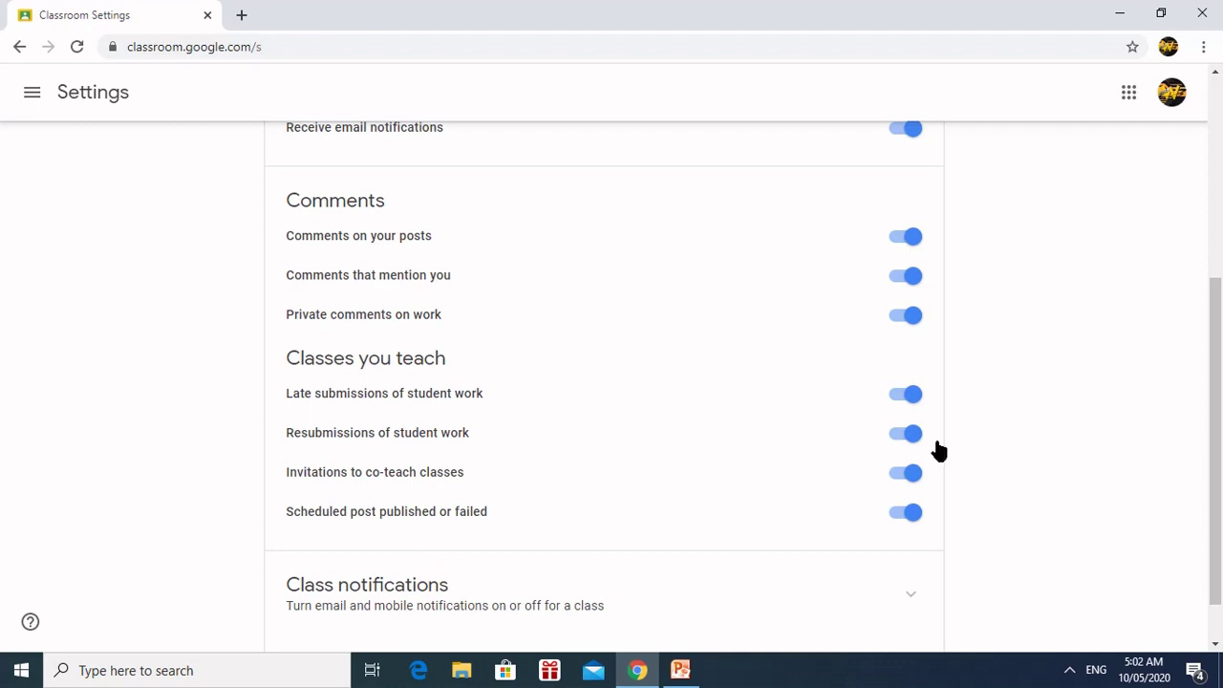
scroll(646, 391, down, 1)
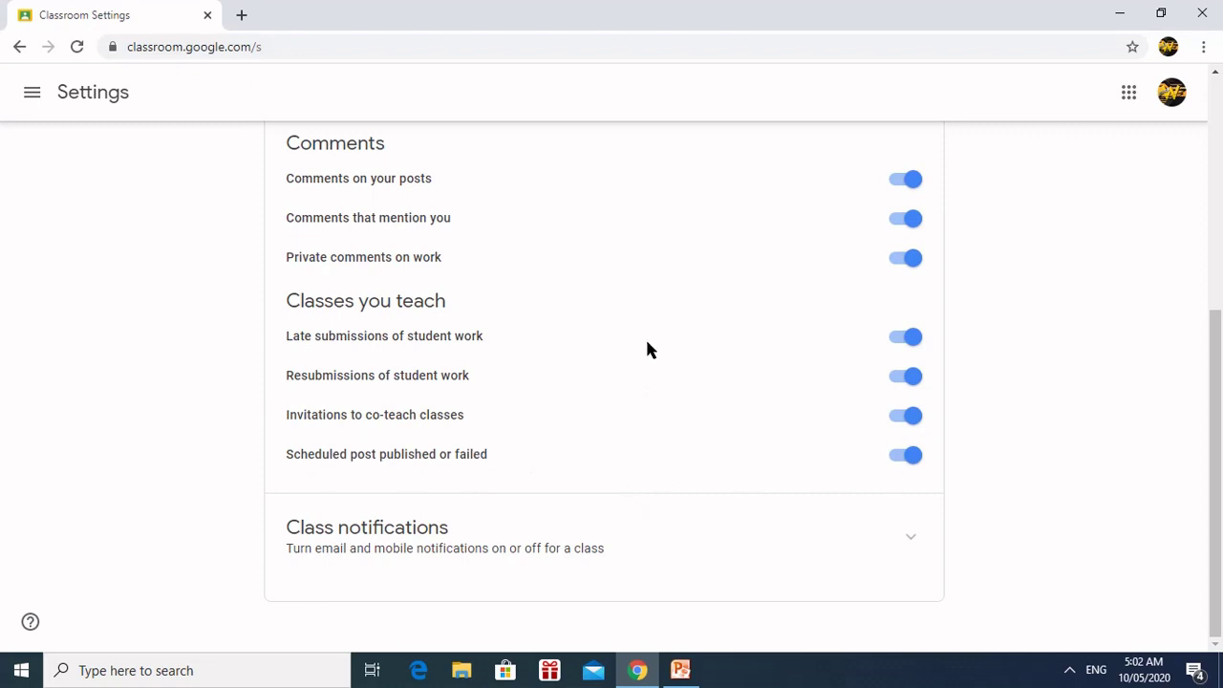
scroll(872, 442, up, 2)
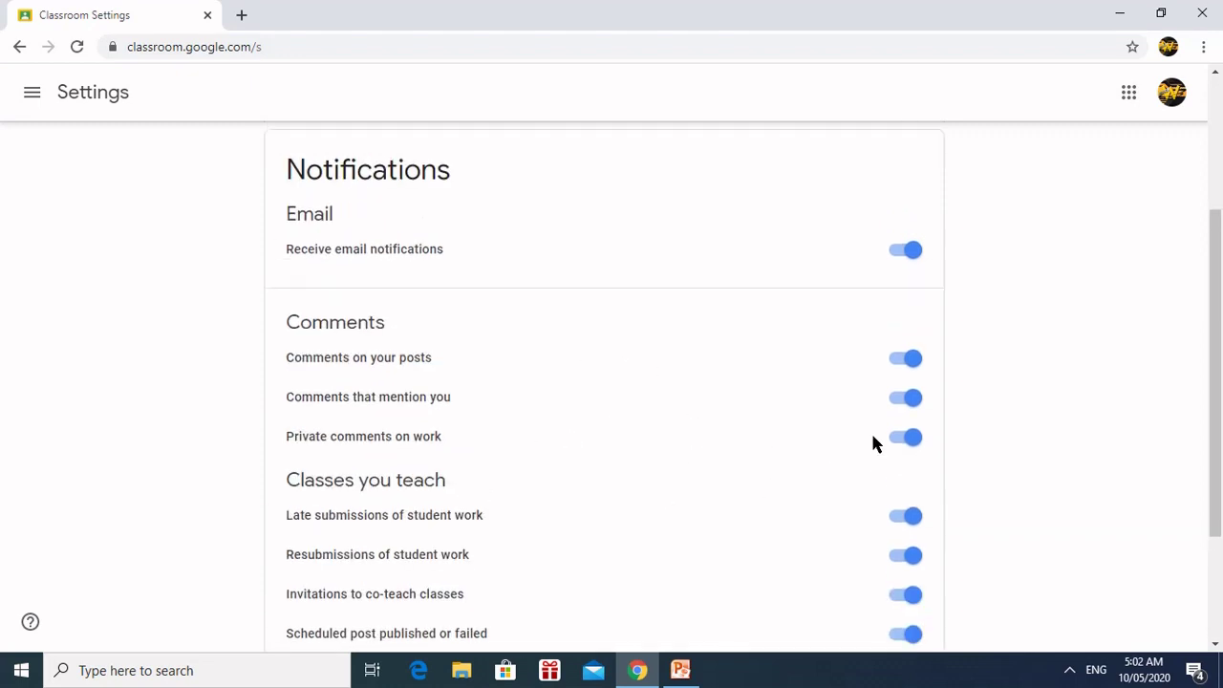
scroll(872, 439, up, 3)
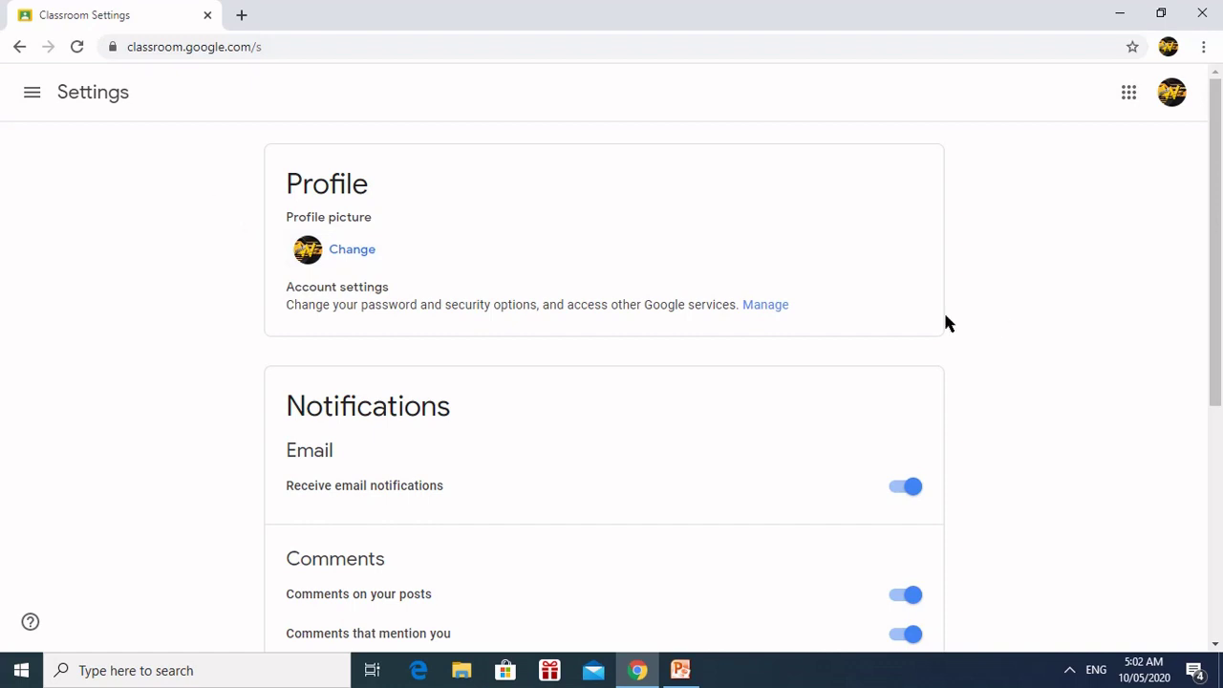
click(34, 92)
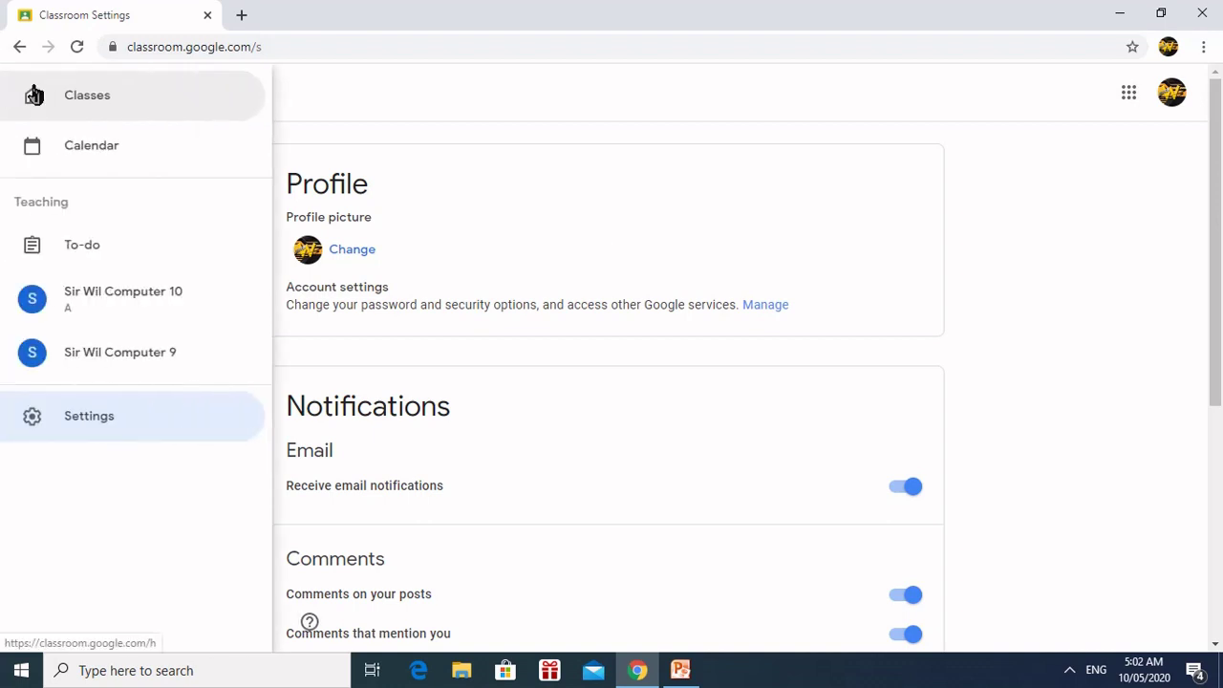
Step: Return to the Computer 10 stream, display the class code enlarged, then close it
click(118, 304)
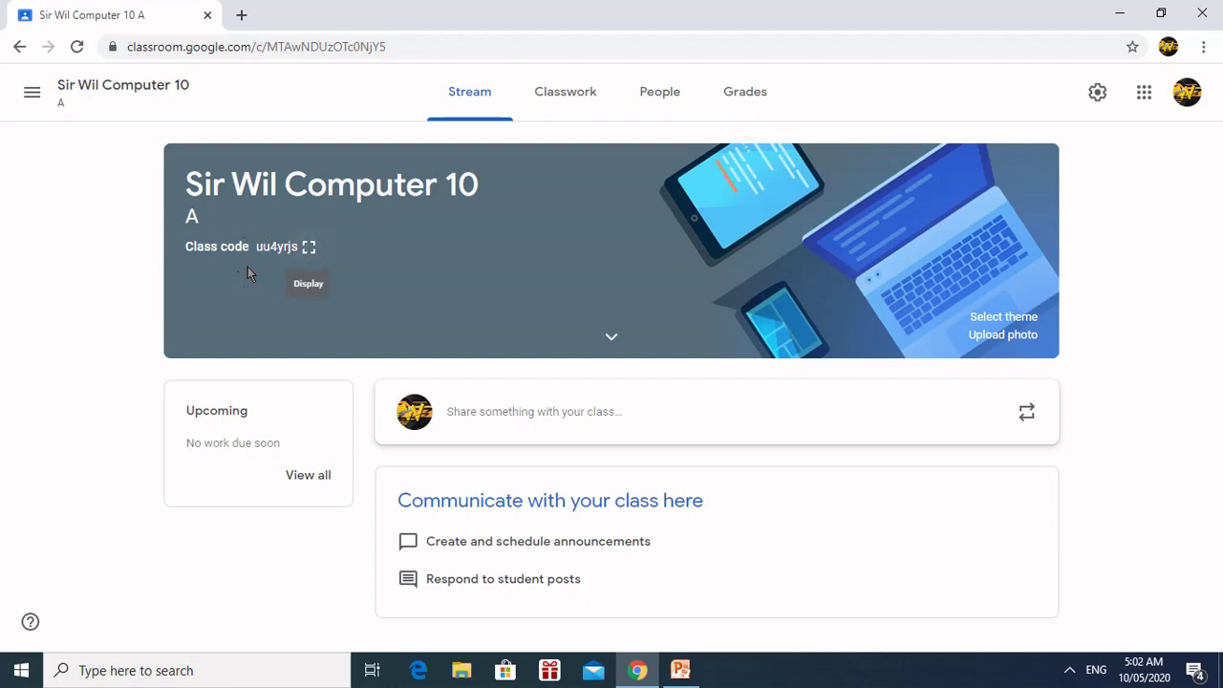
click(308, 250)
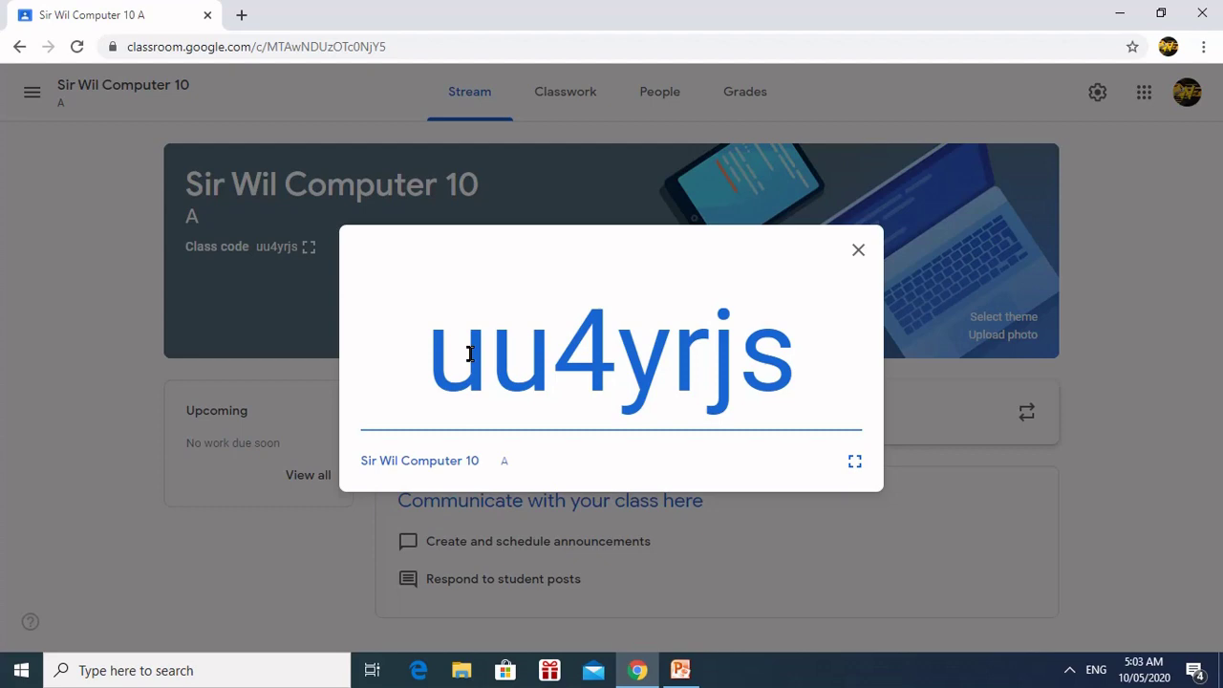
click(858, 249)
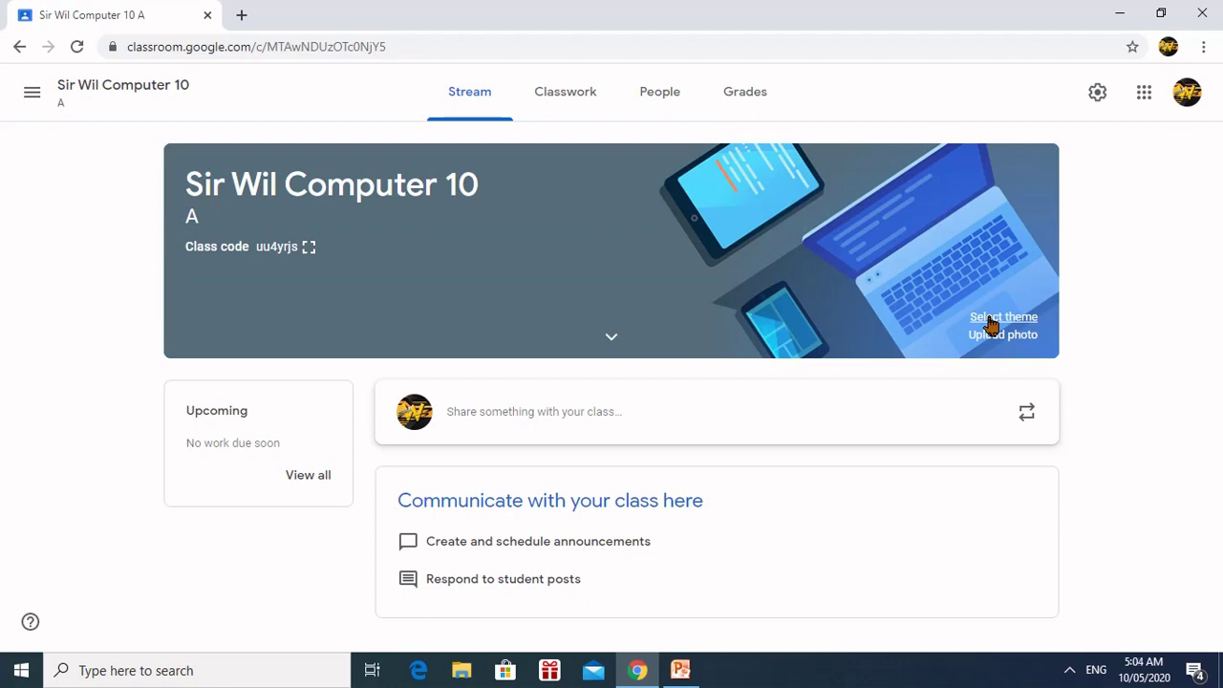
Step: Apply the img_backtoschool theme to the Computer 10 class banner
click(991, 321)
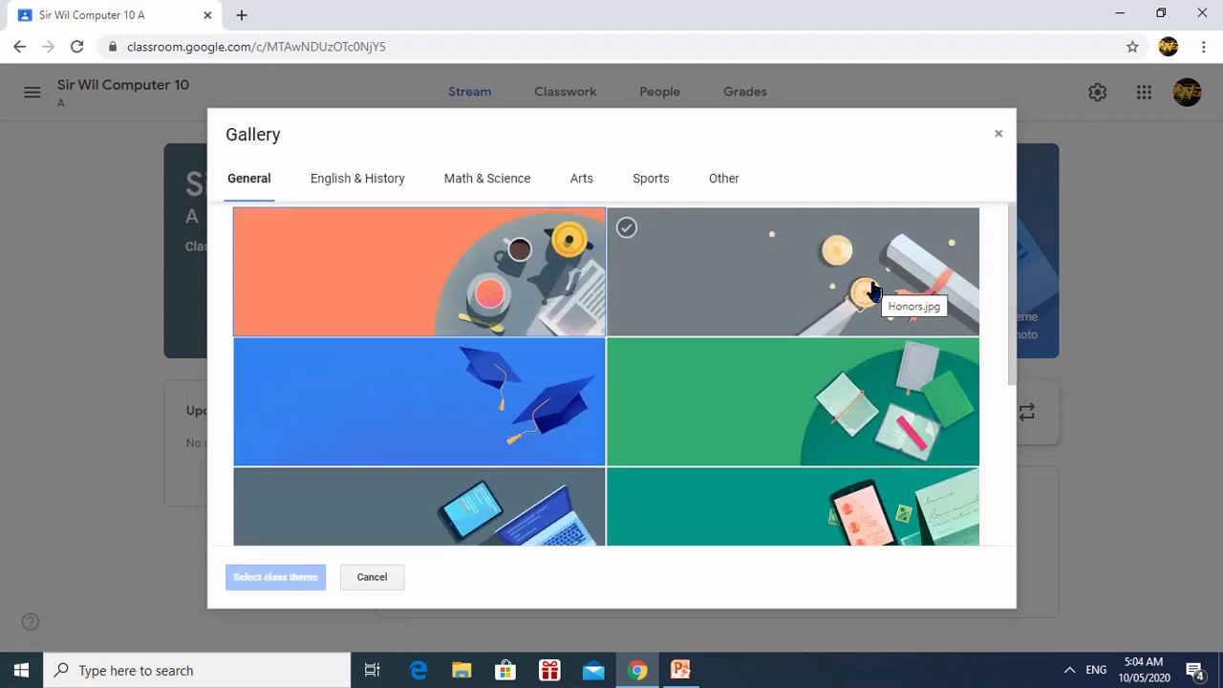
scroll(785, 375, down, 3)
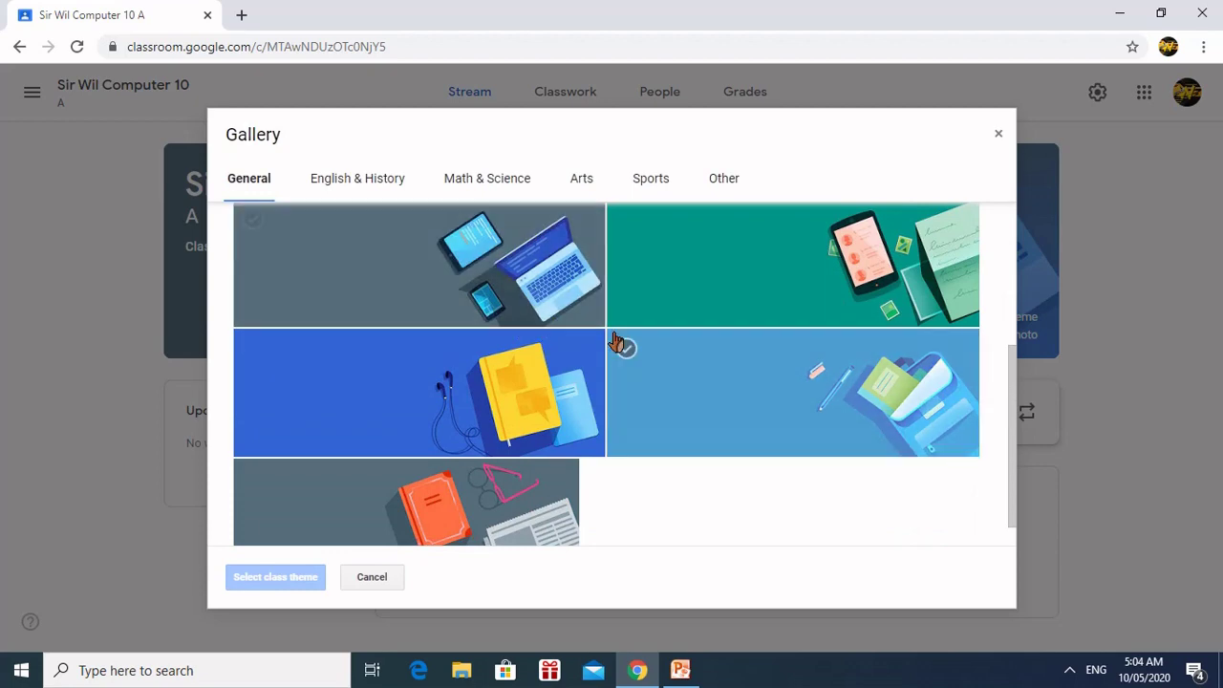
scroll(619, 339, down, 1)
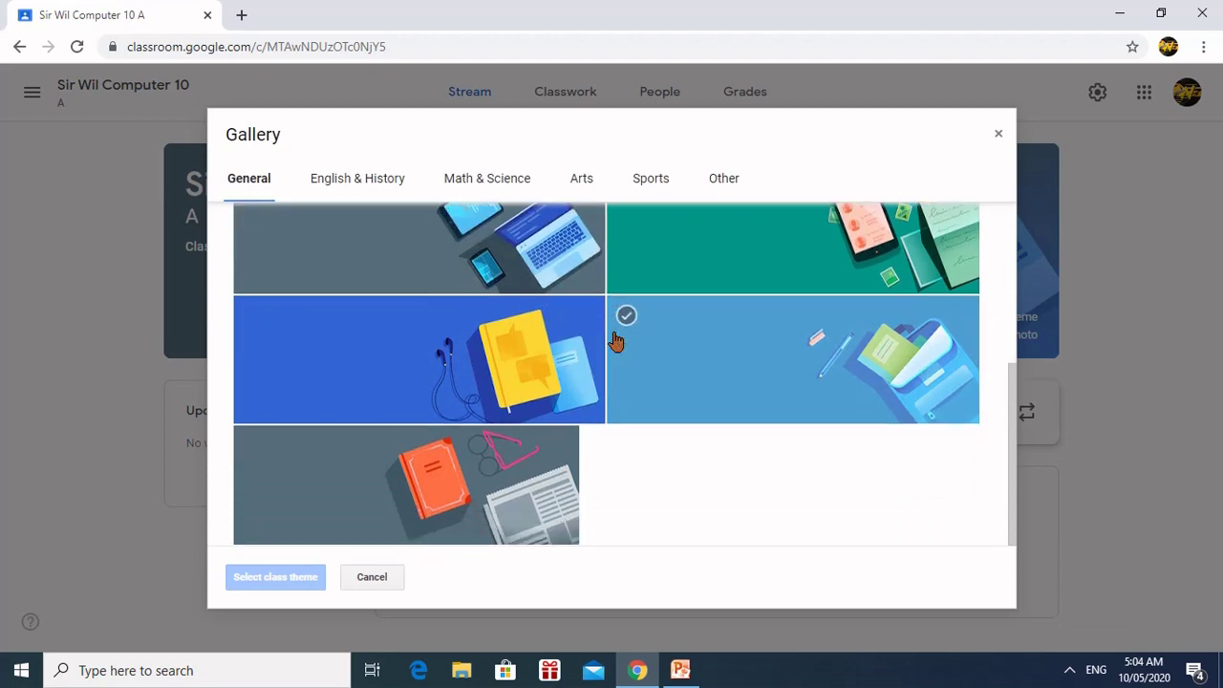
click(743, 369)
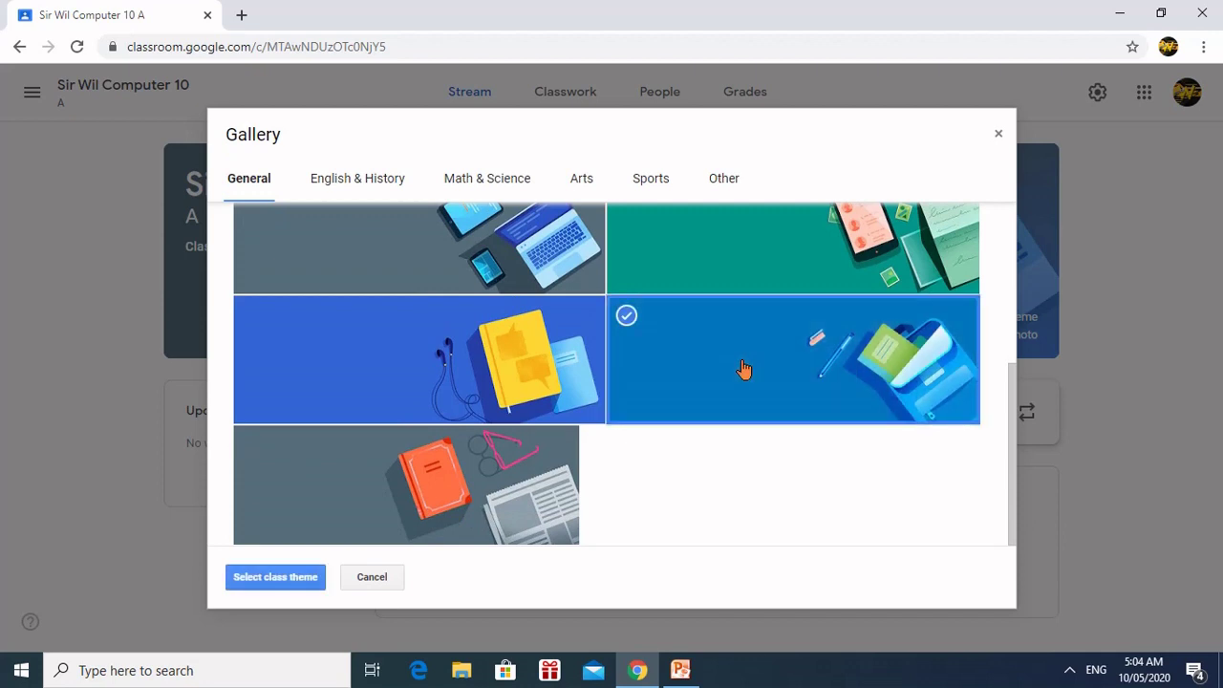
click(300, 580)
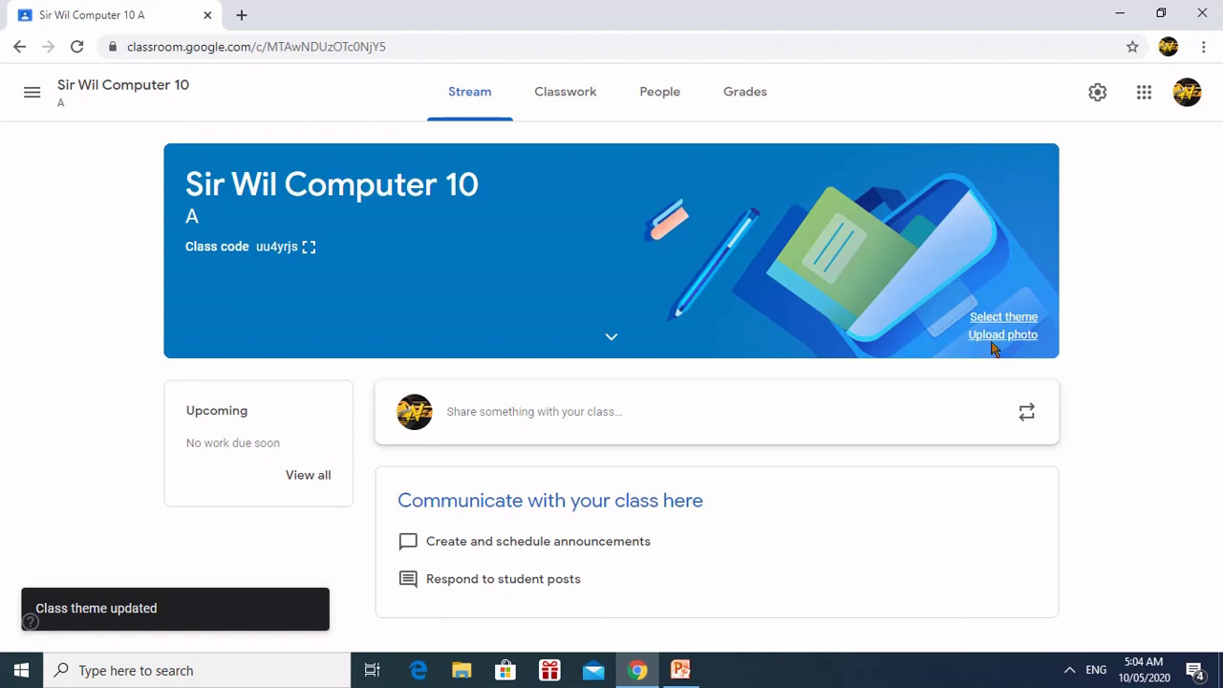
click(994, 346)
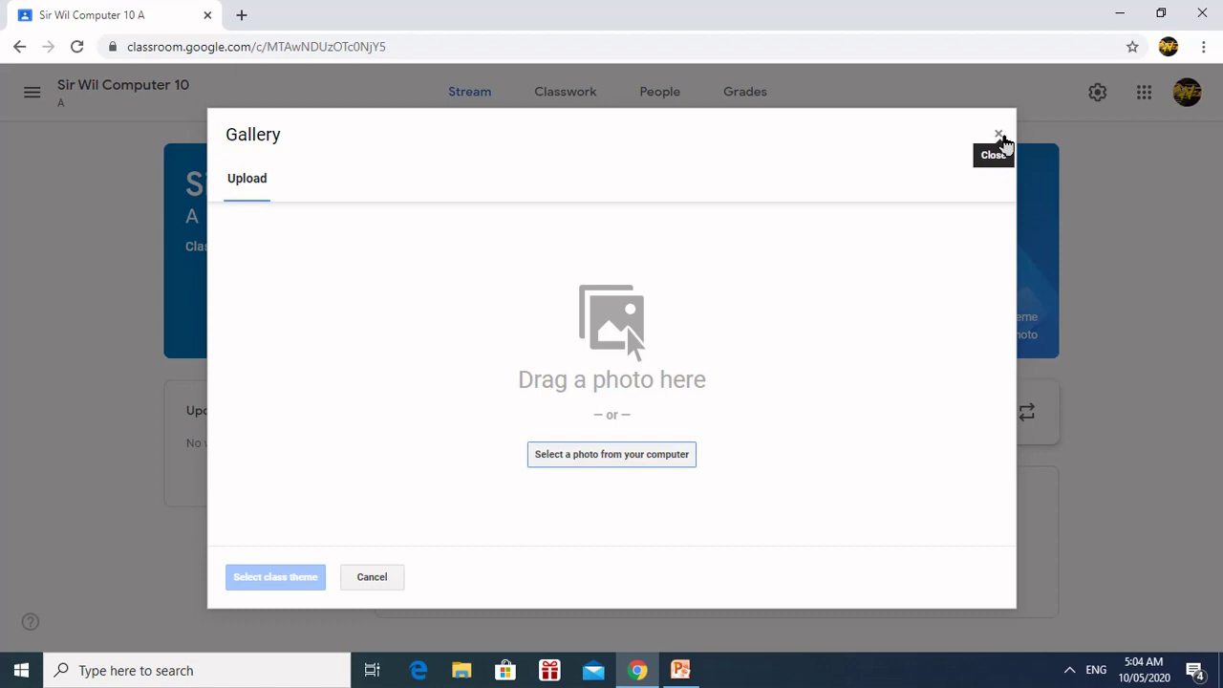
Step: Dismiss the Gallery upload dialog without uploading a banner photo
click(999, 136)
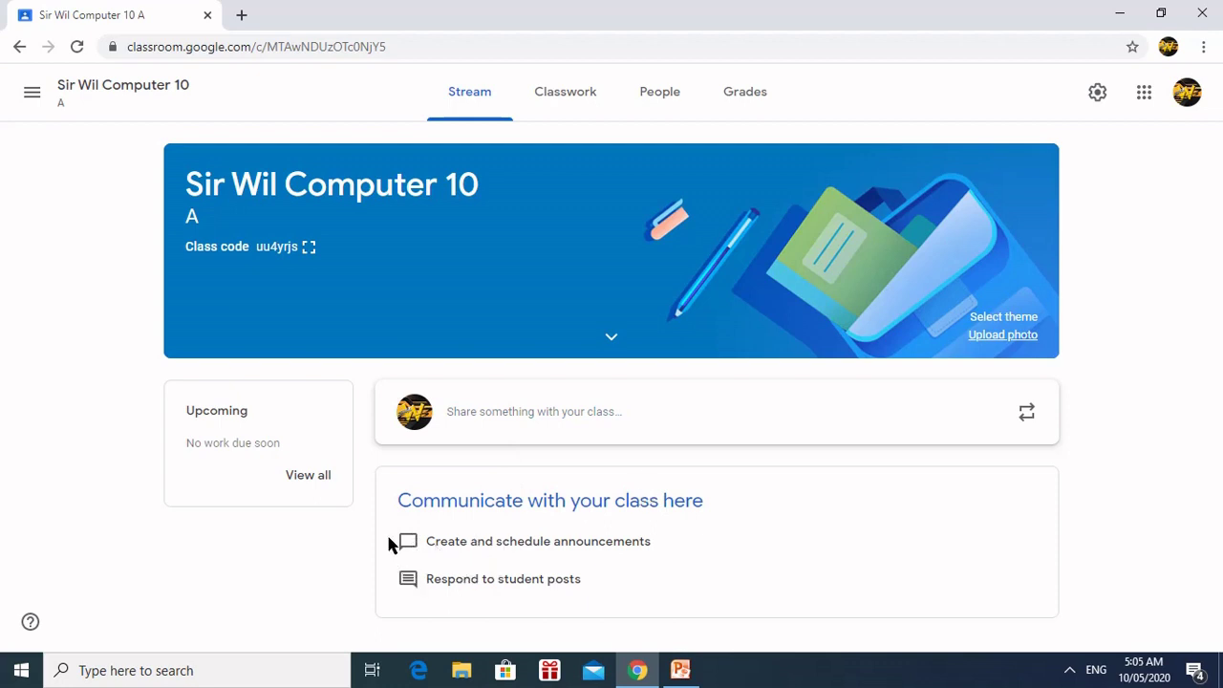
Step: Begin a new class announcement, keeping it addressed to all students
click(459, 412)
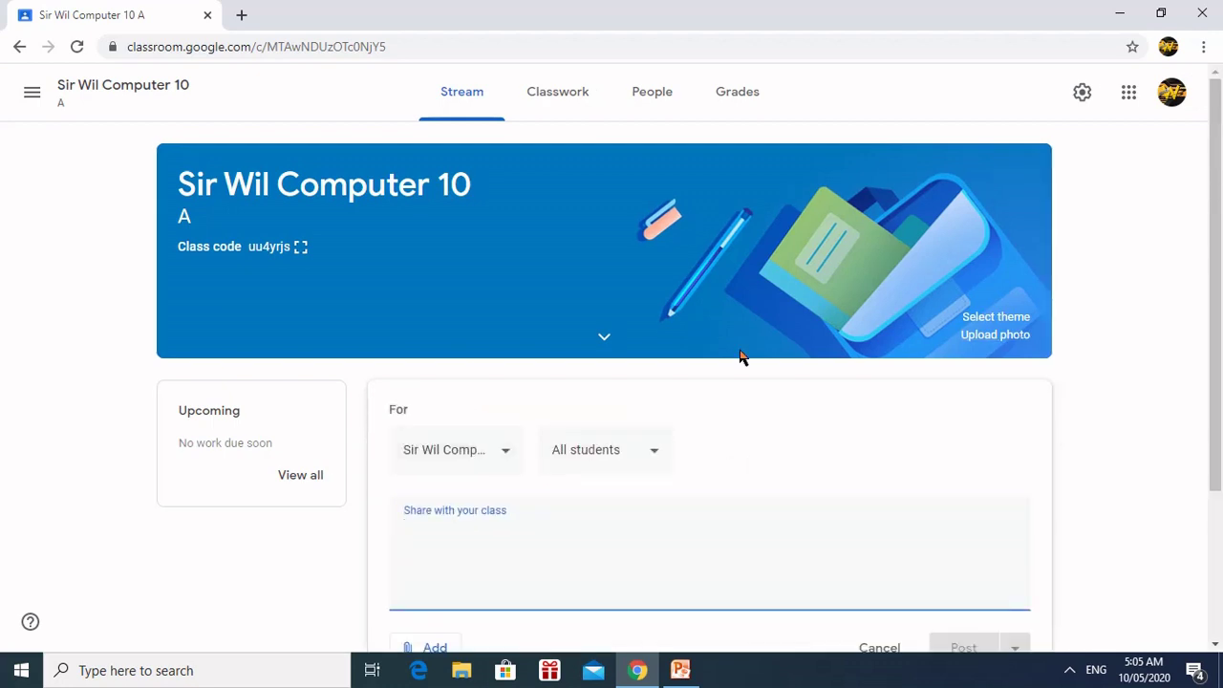
scroll(949, 404, down, 2)
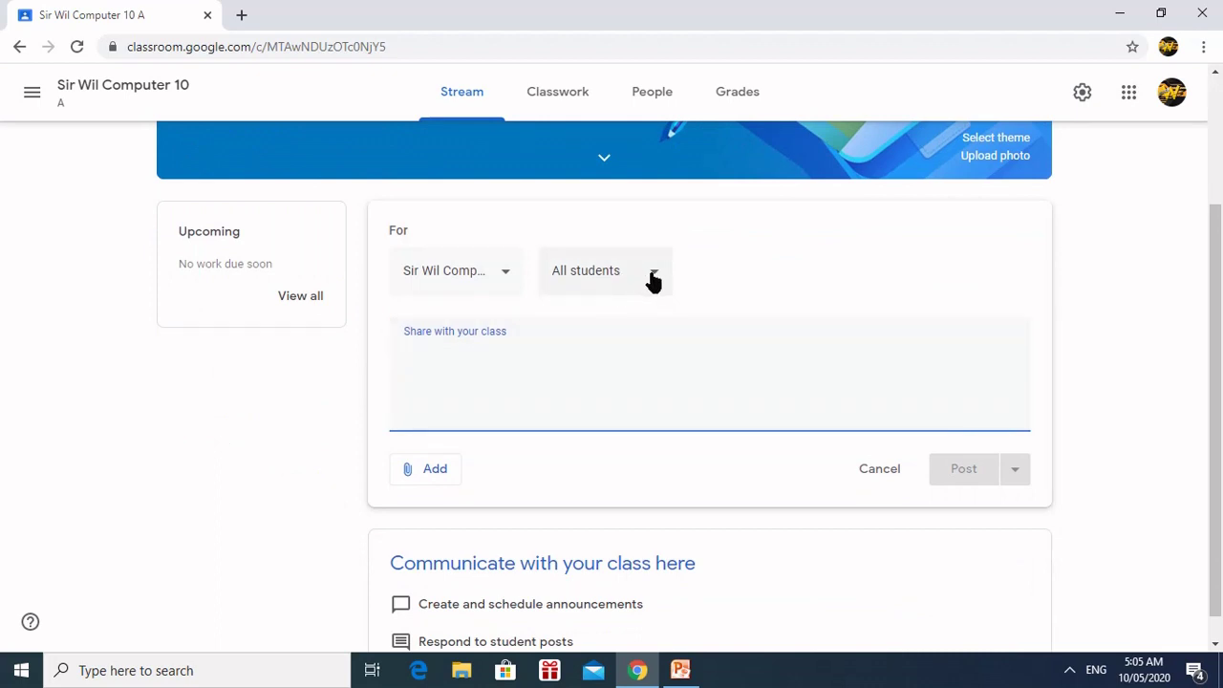
click(653, 279)
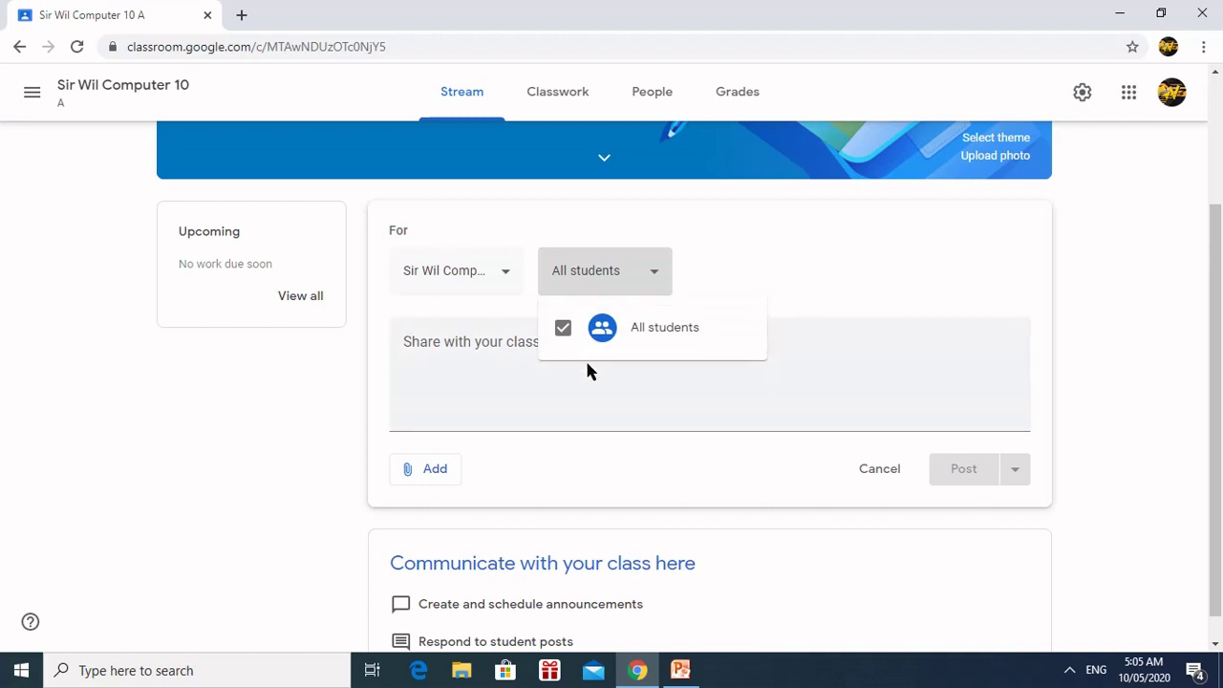
click(624, 389)
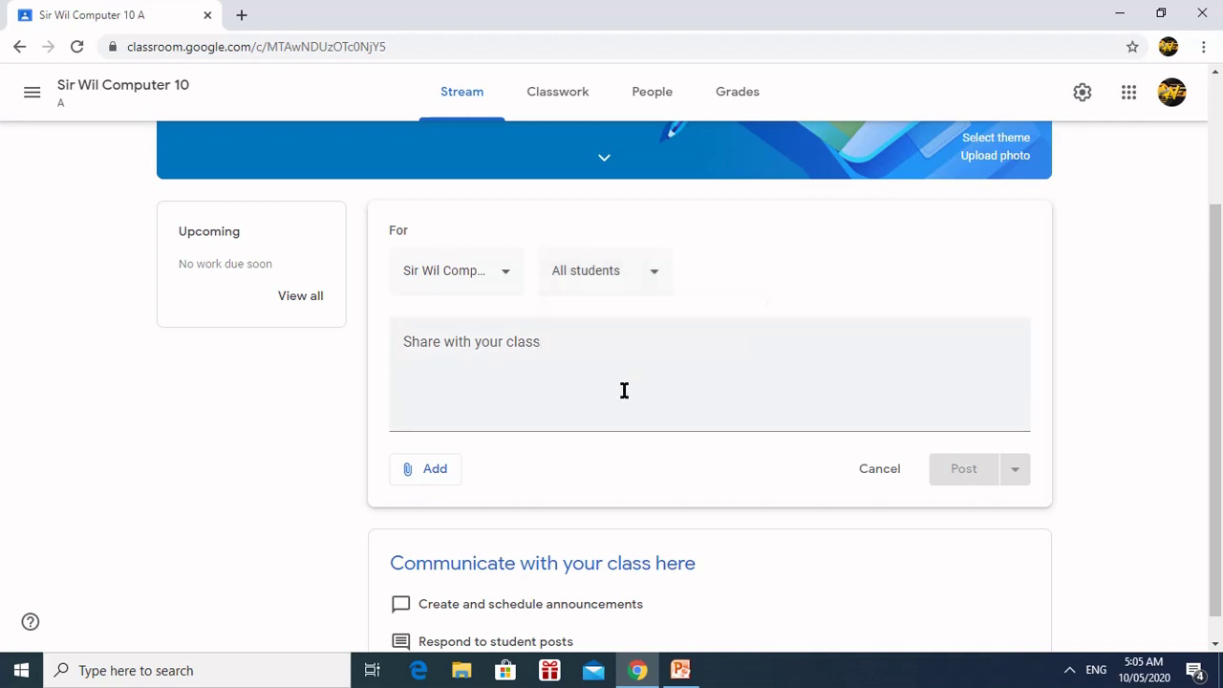
click(622, 379)
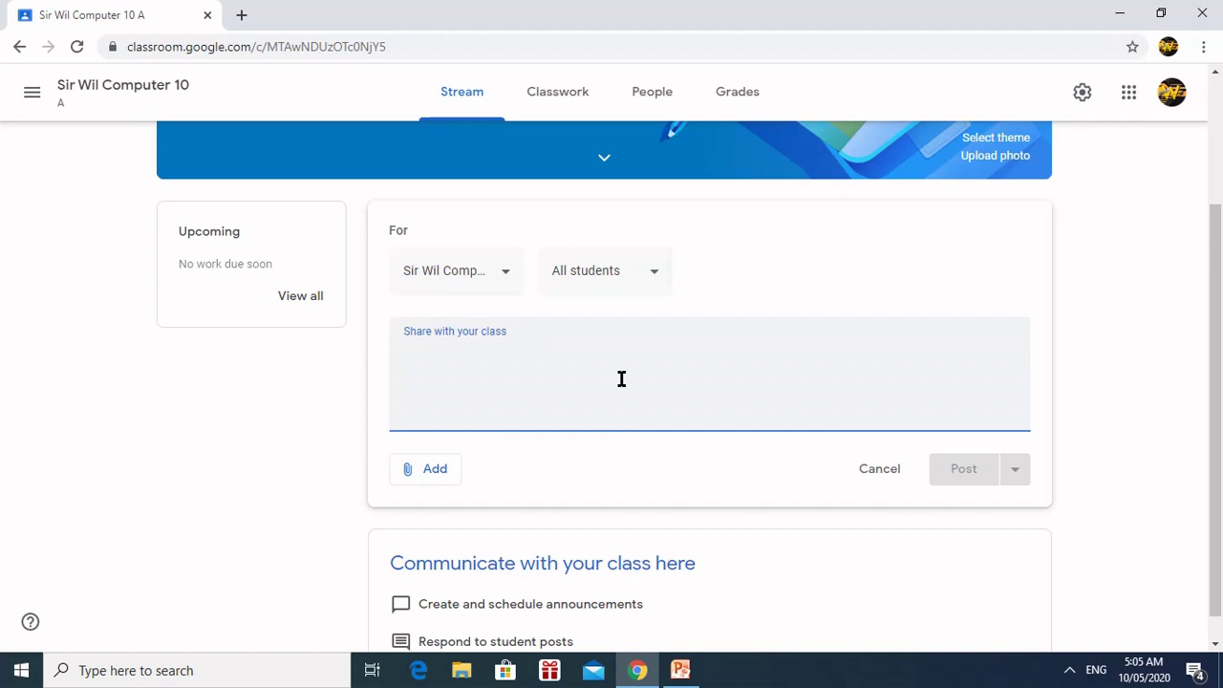
Step: Write 'hello world!' as the announcement and show the Add attachment options
text(hell)
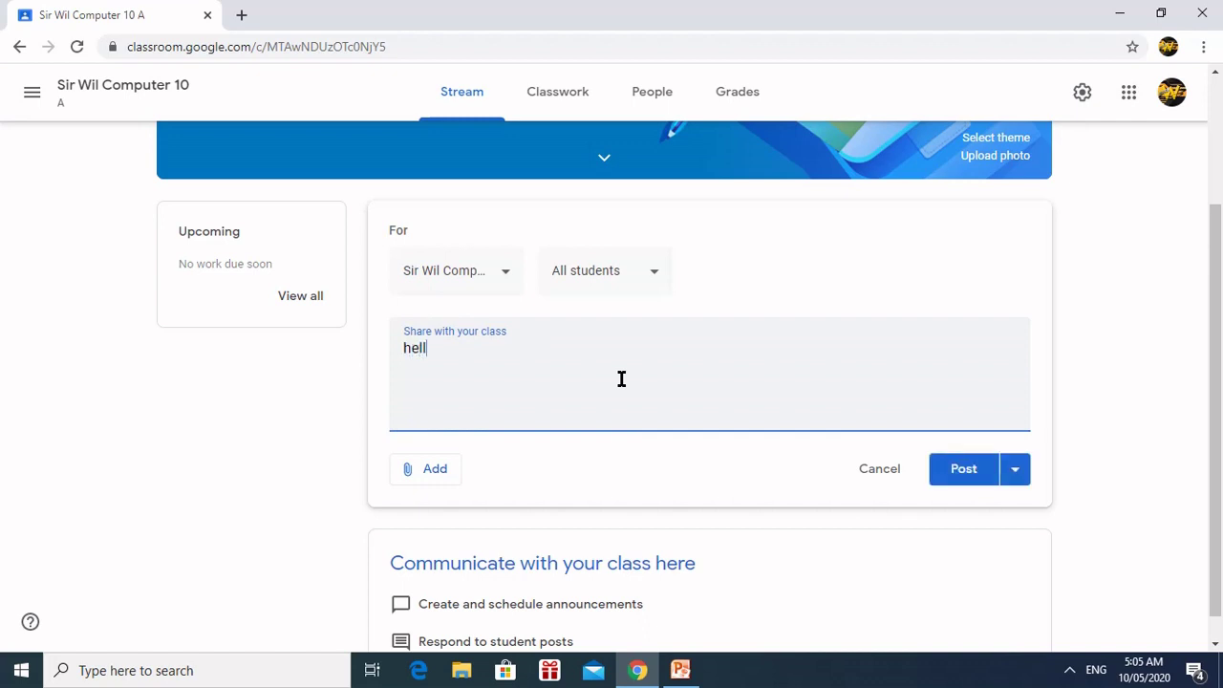
text(o world!)
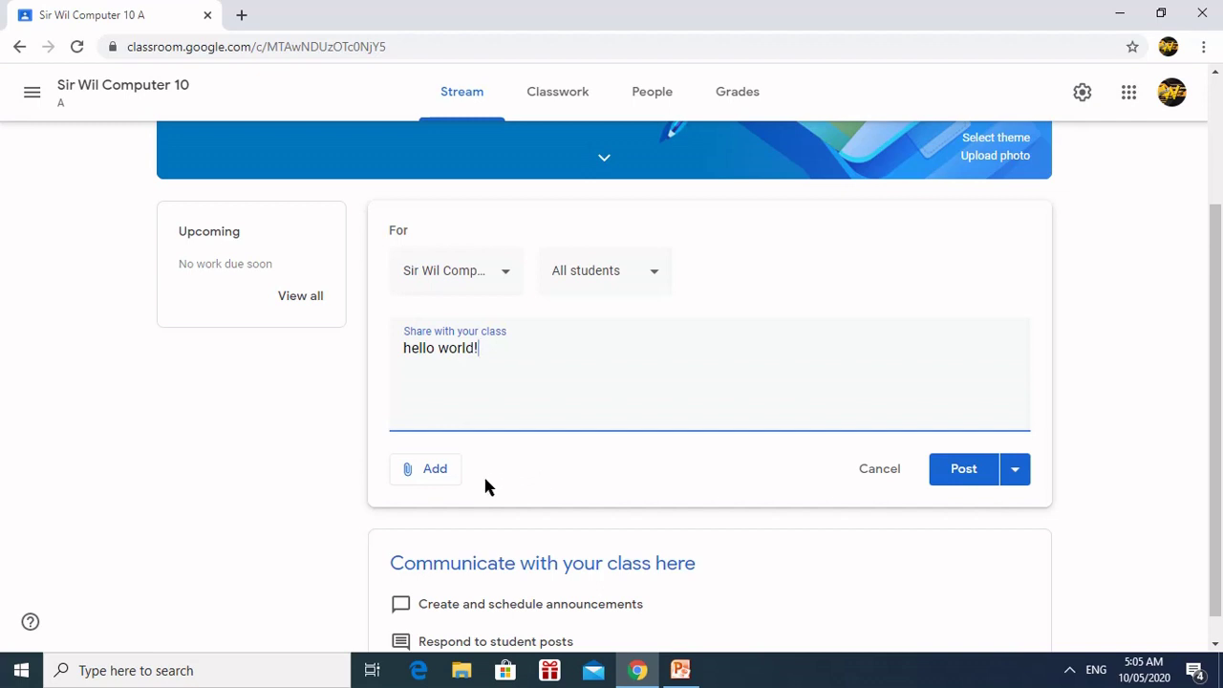
click(432, 471)
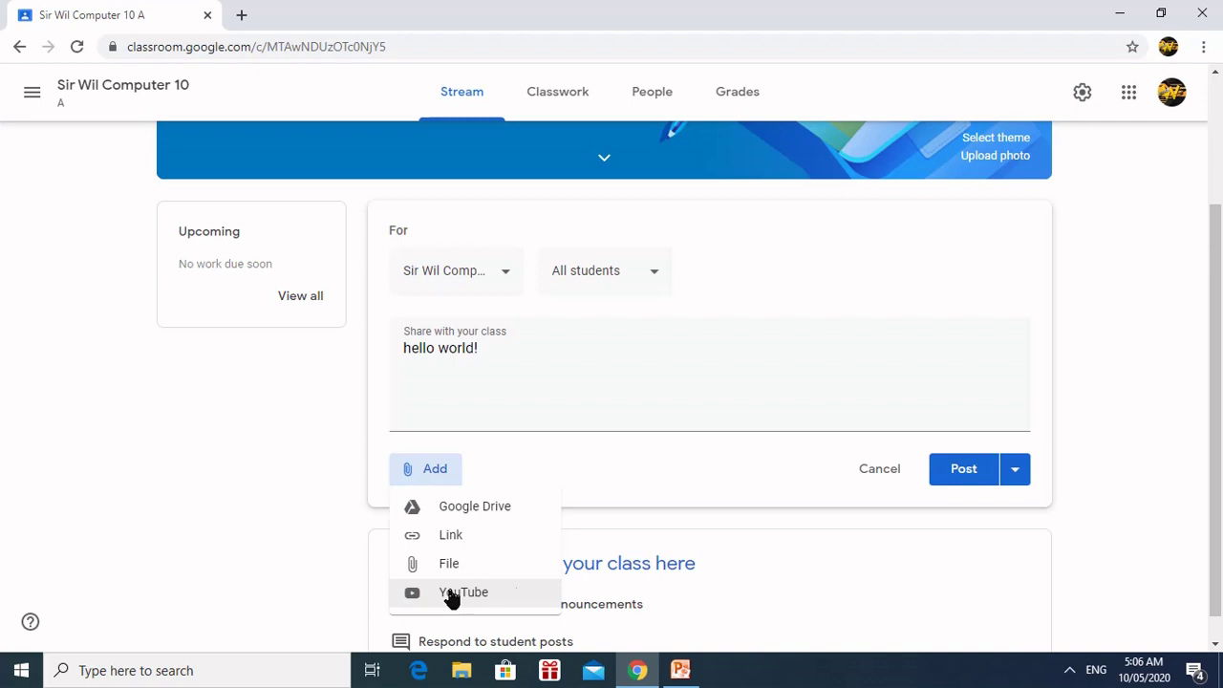
Step: Close the attachment menu and show the Post, Schedule and Save draft choices for 'hello world!'
click(742, 490)
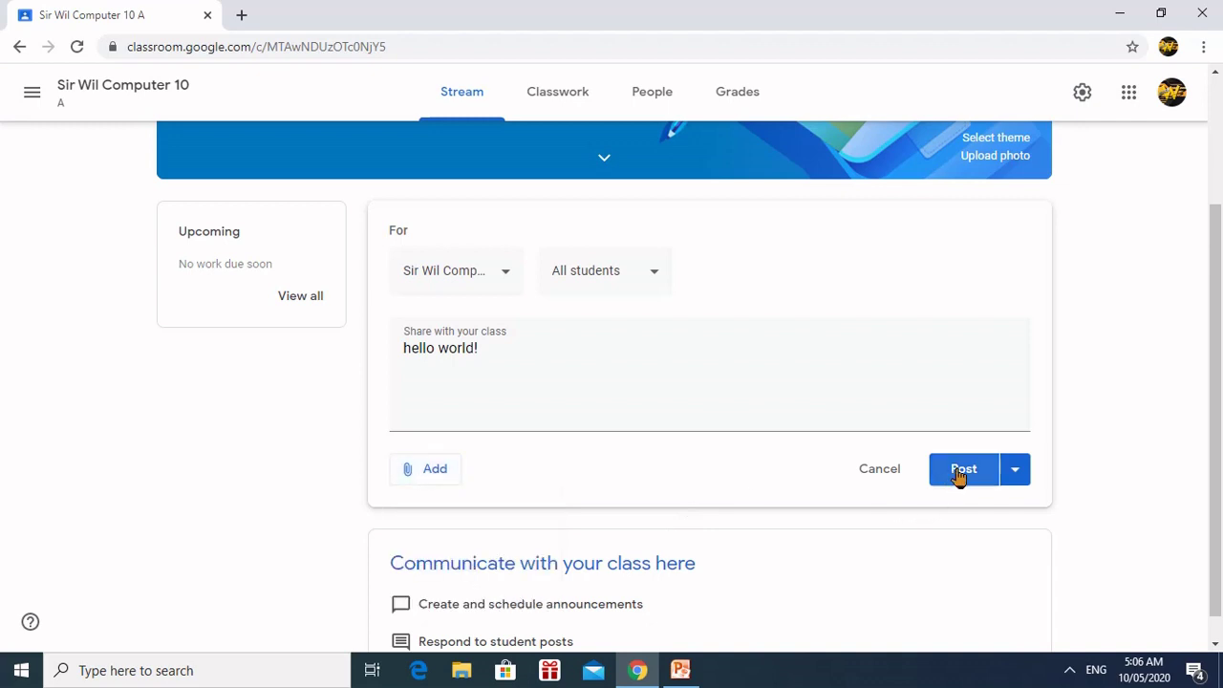
click(1018, 476)
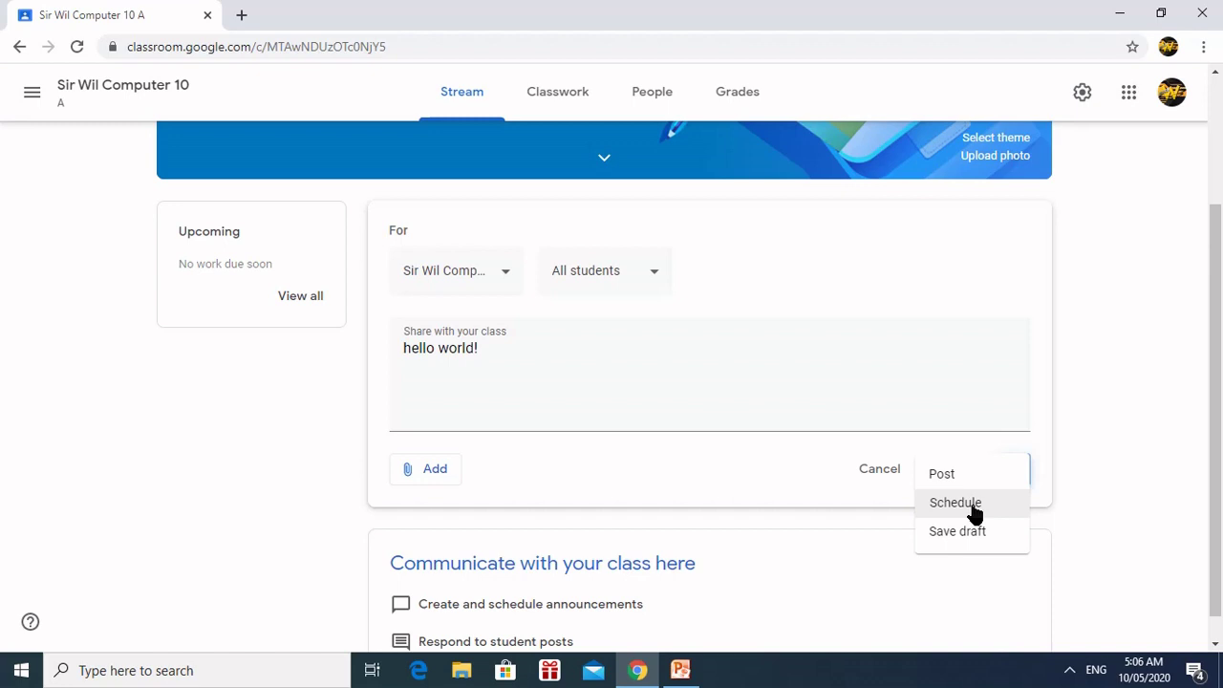
Step: Schedule the 'hello world!' announcement to post on May 12, 2020 at 8:00 AM
click(972, 507)
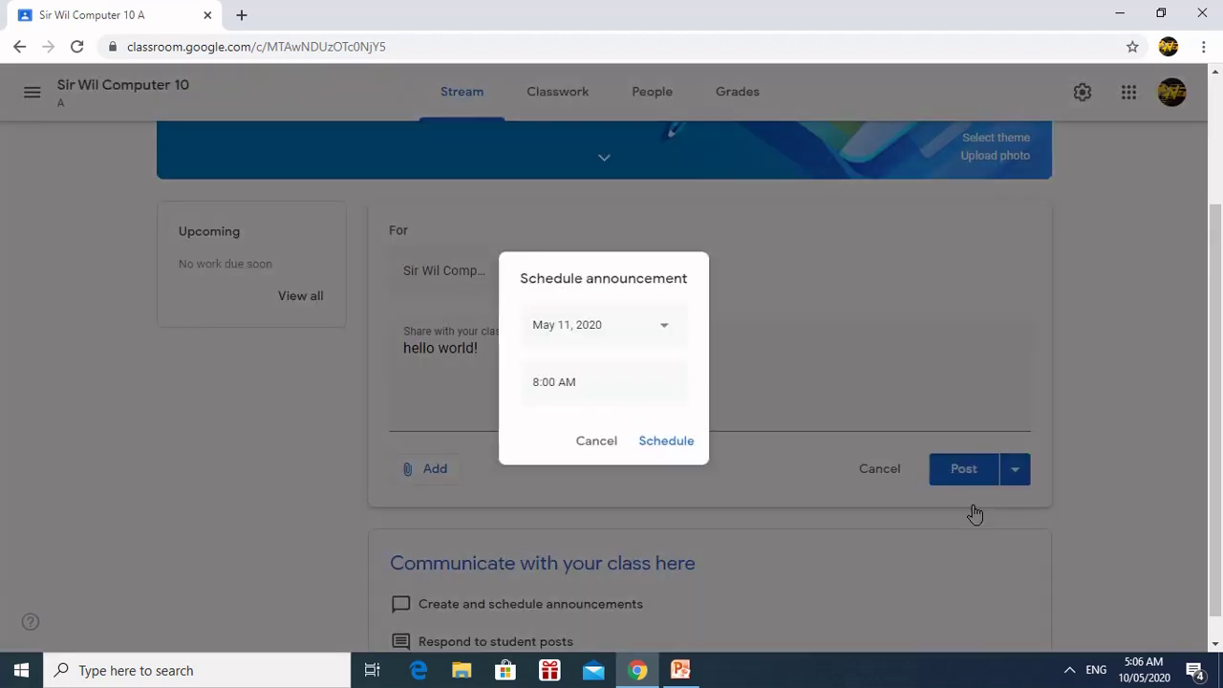
click(665, 335)
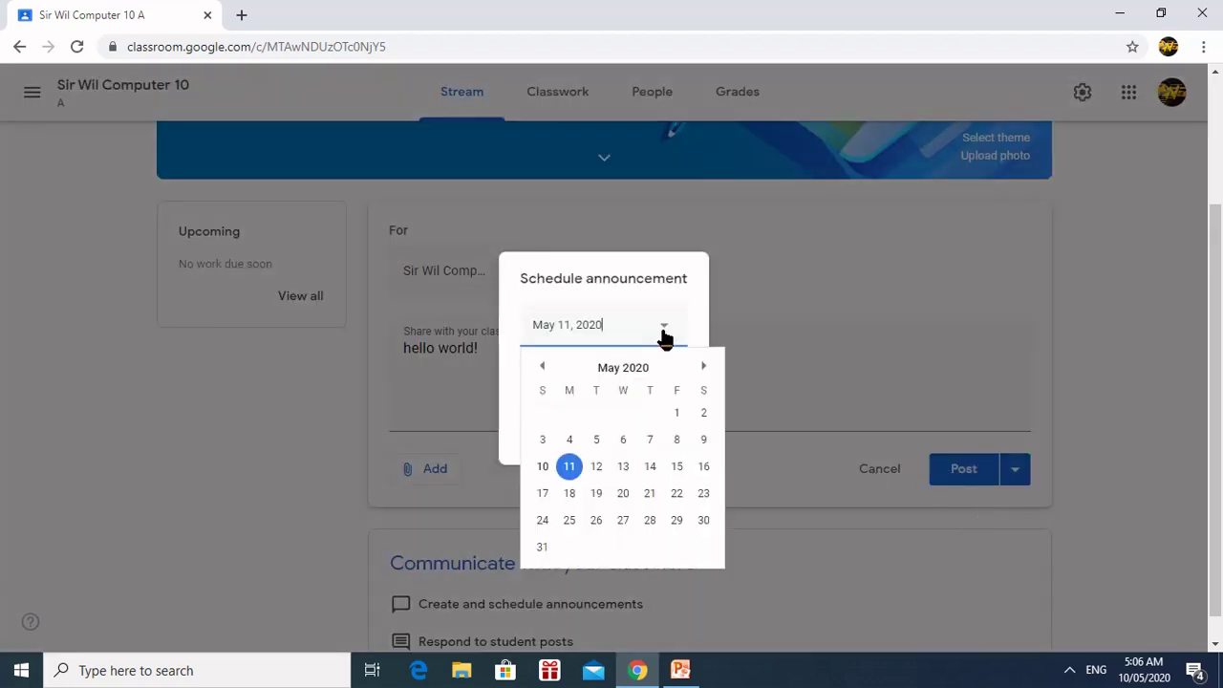
click(598, 472)
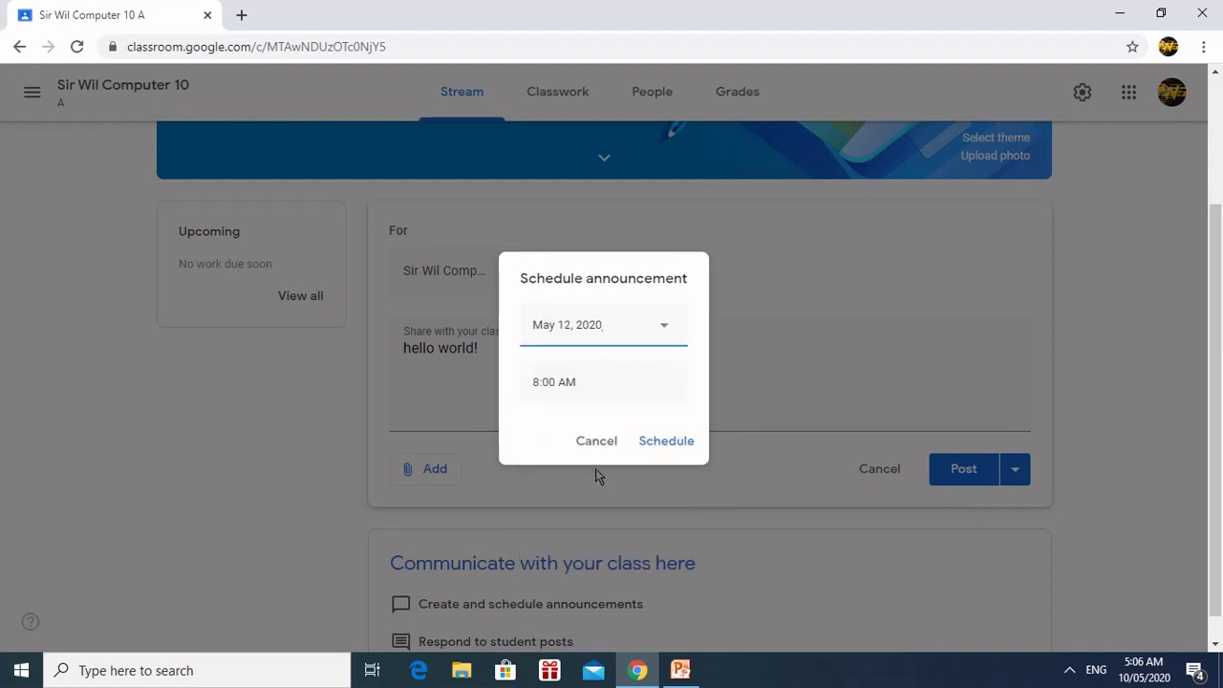
click(579, 383)
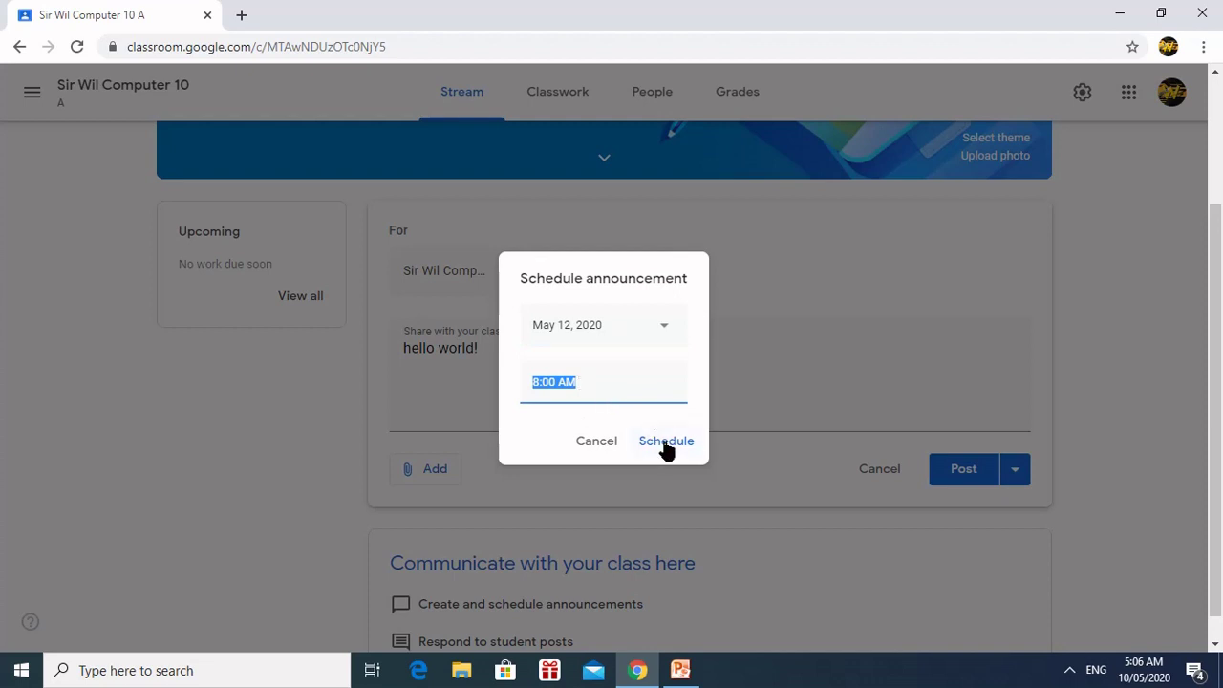
click(597, 442)
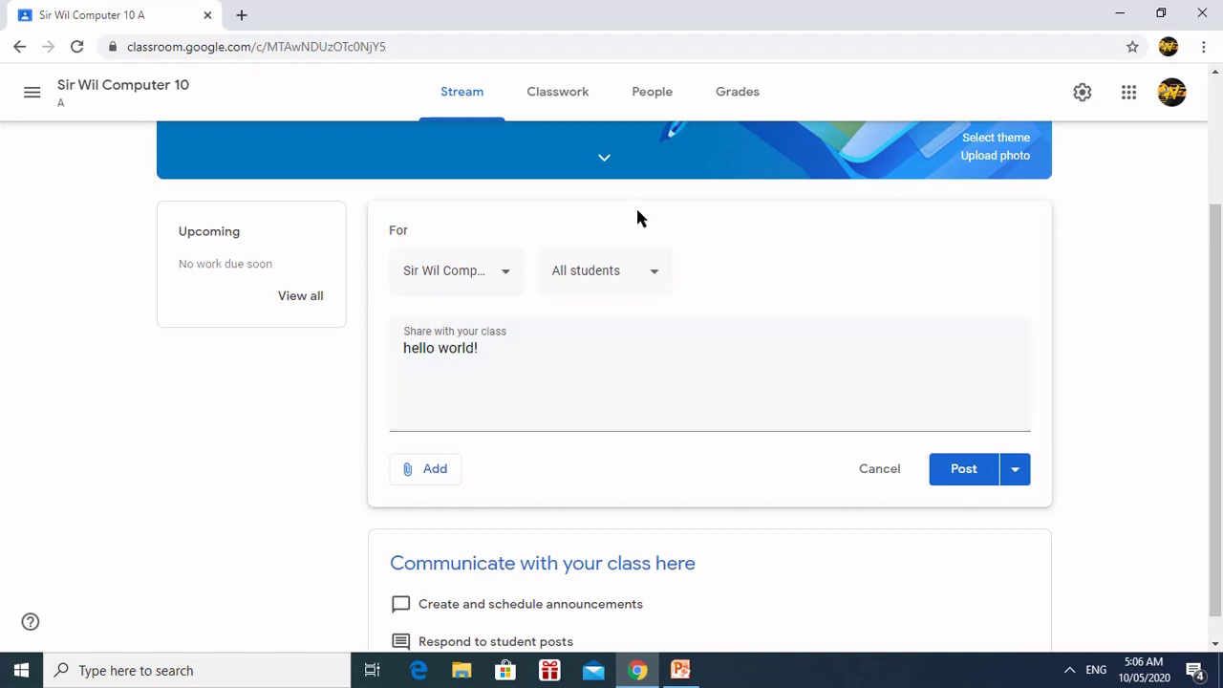
Step: Go to Computer 10's Classwork page, discarding the unsent announcement, and show the Create options
click(582, 103)
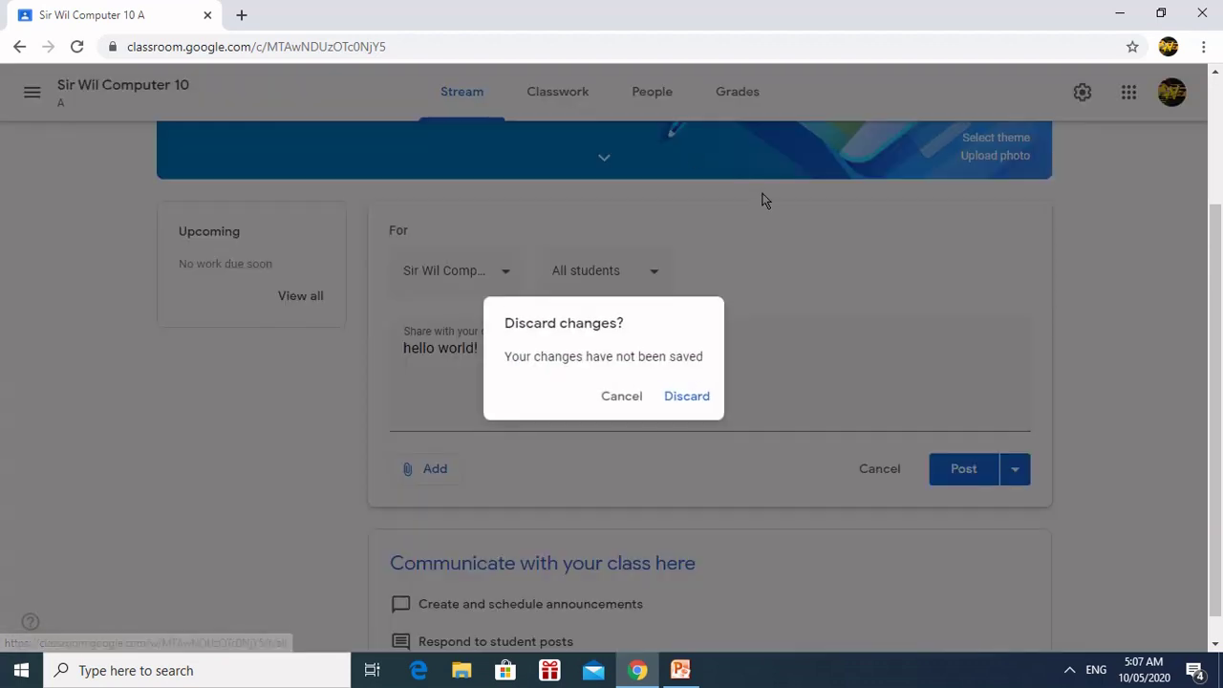
click(685, 396)
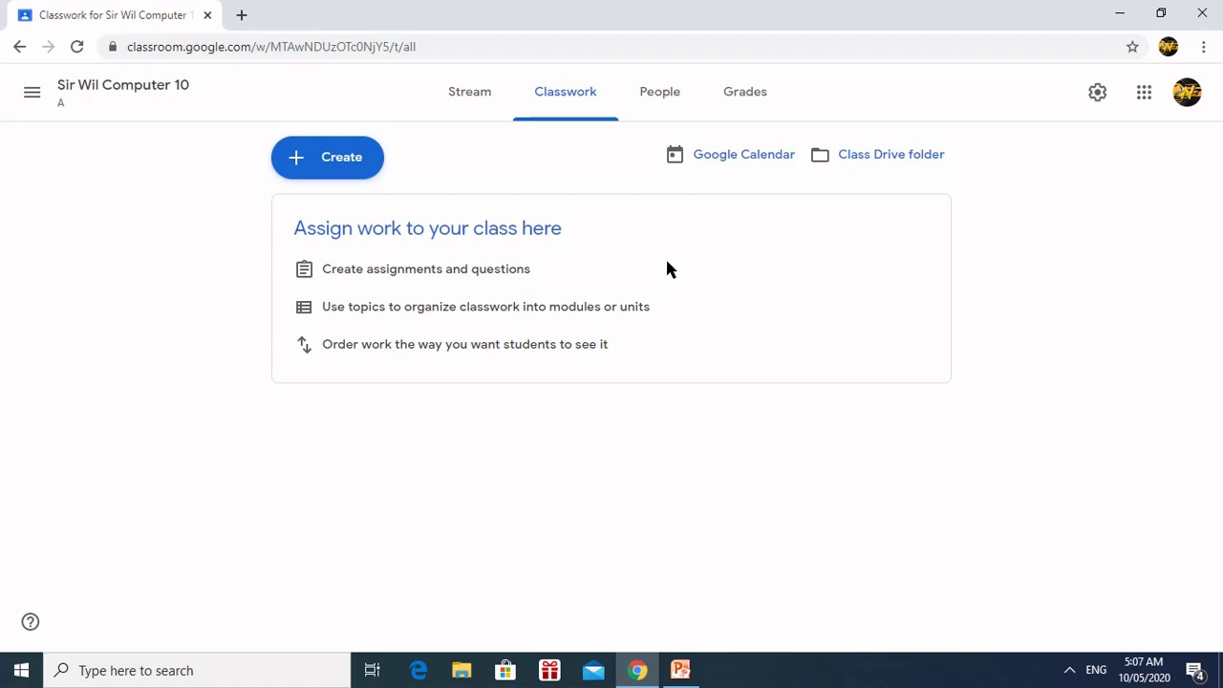
click(314, 170)
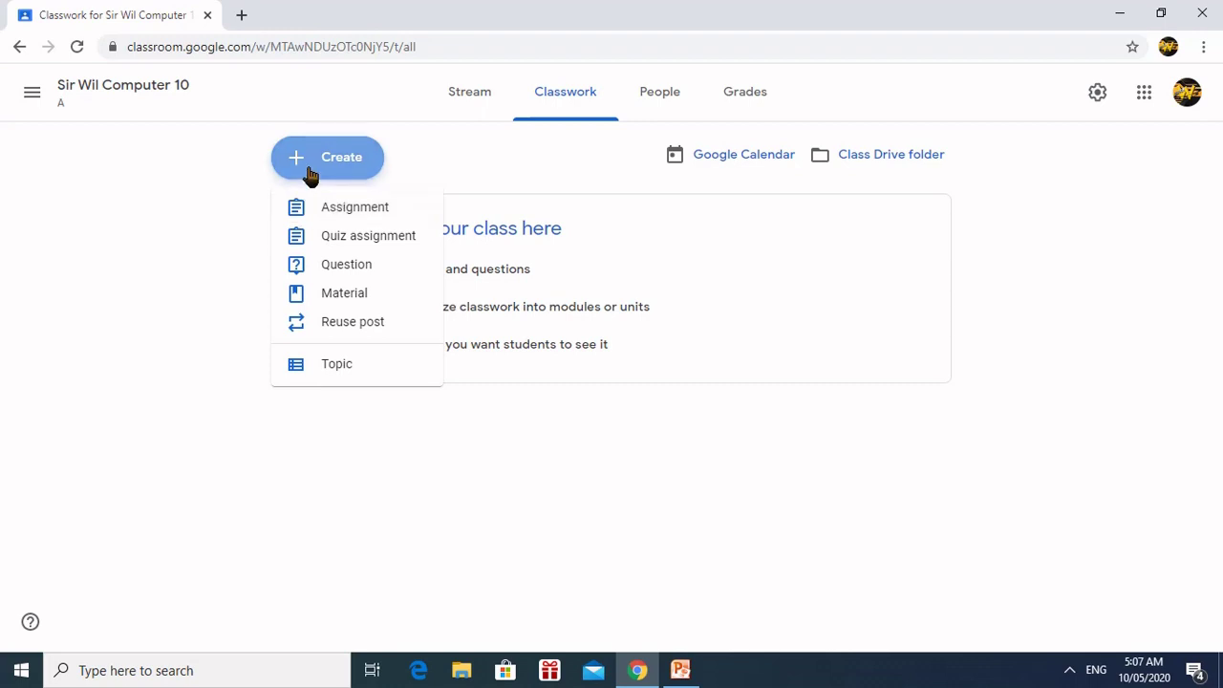
Step: Create an assignment titled 'assignment 1' with the instructions 'click jansjnan'
click(319, 165)
click(327, 166)
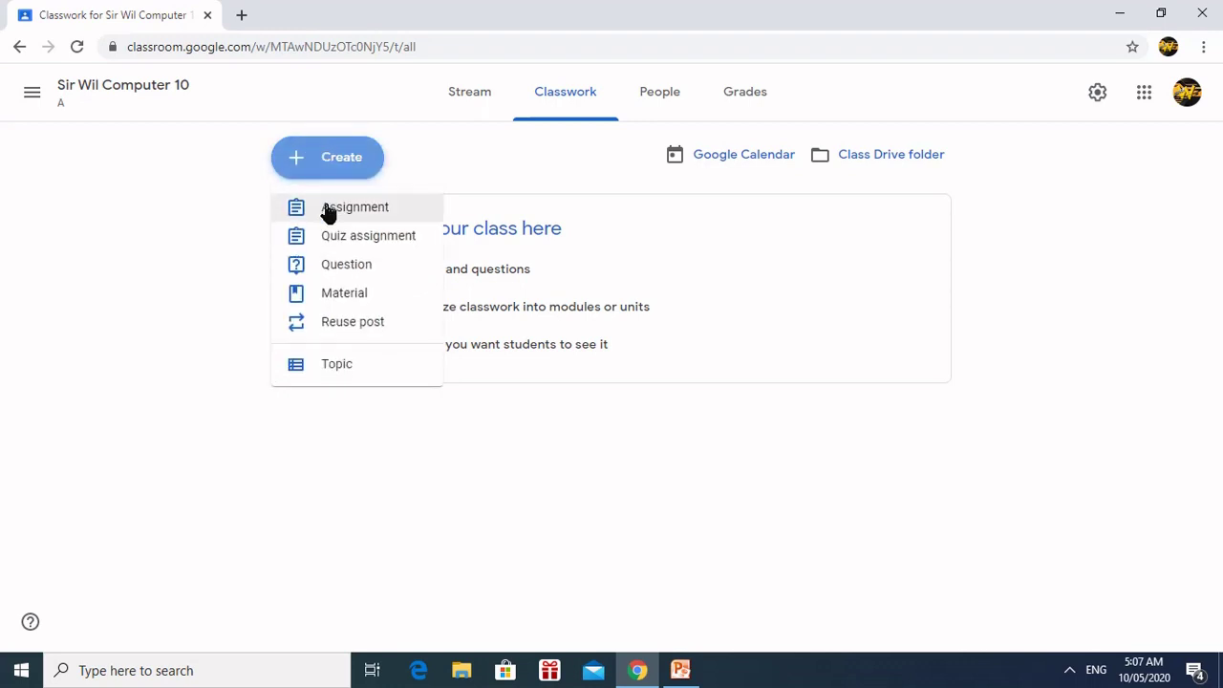
click(328, 208)
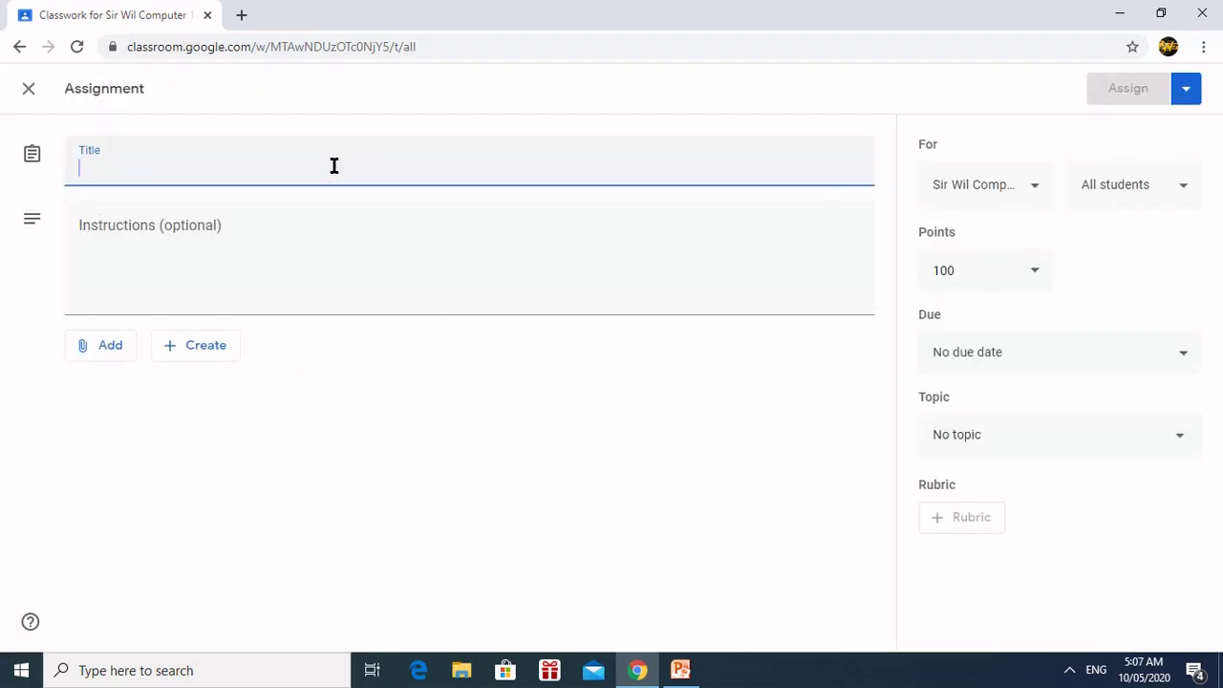
text(ass)
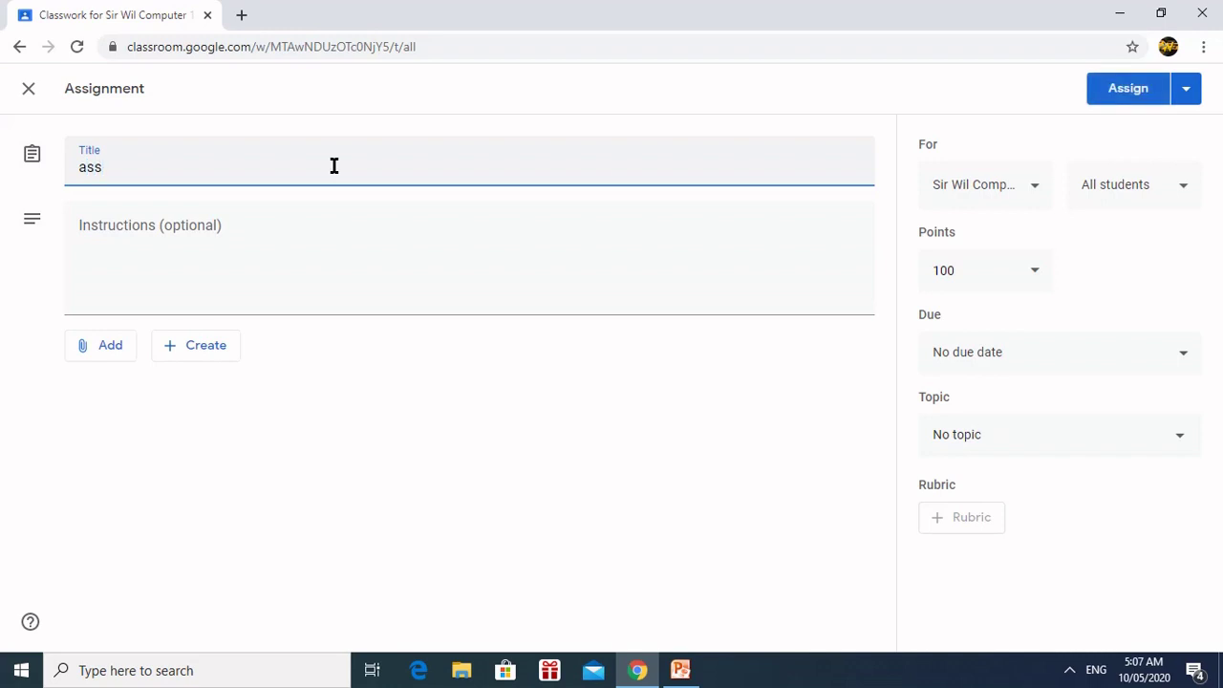
text(ignment 1)
click(292, 227)
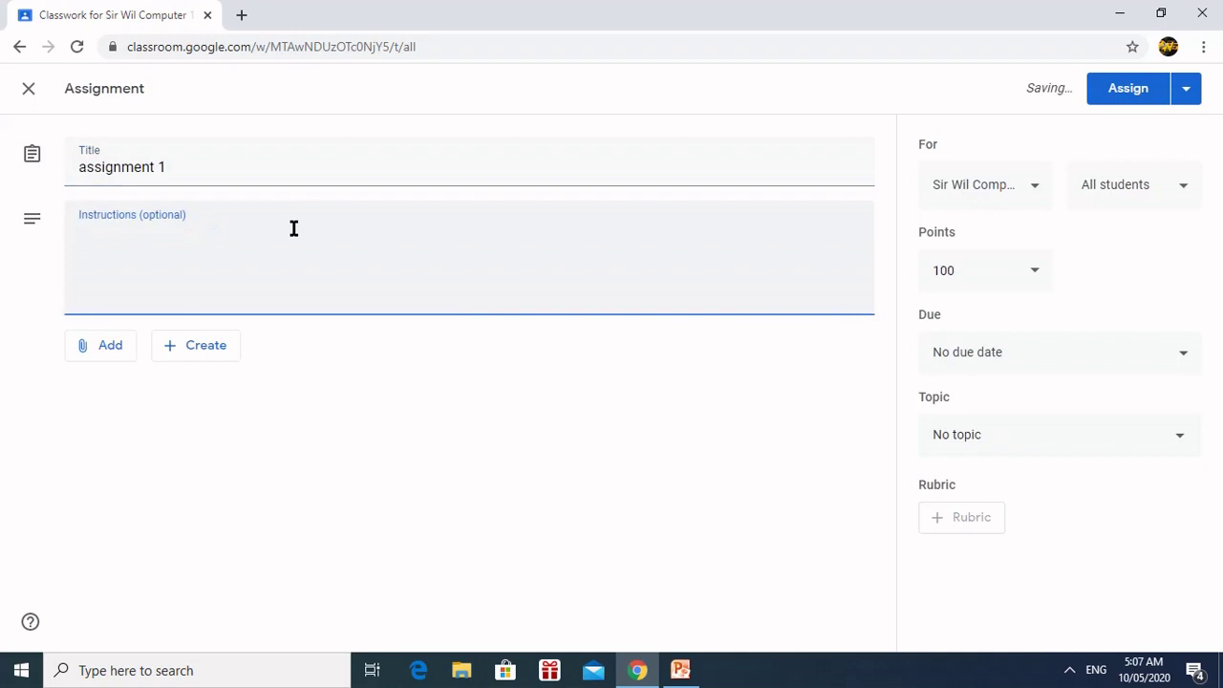
text(click)
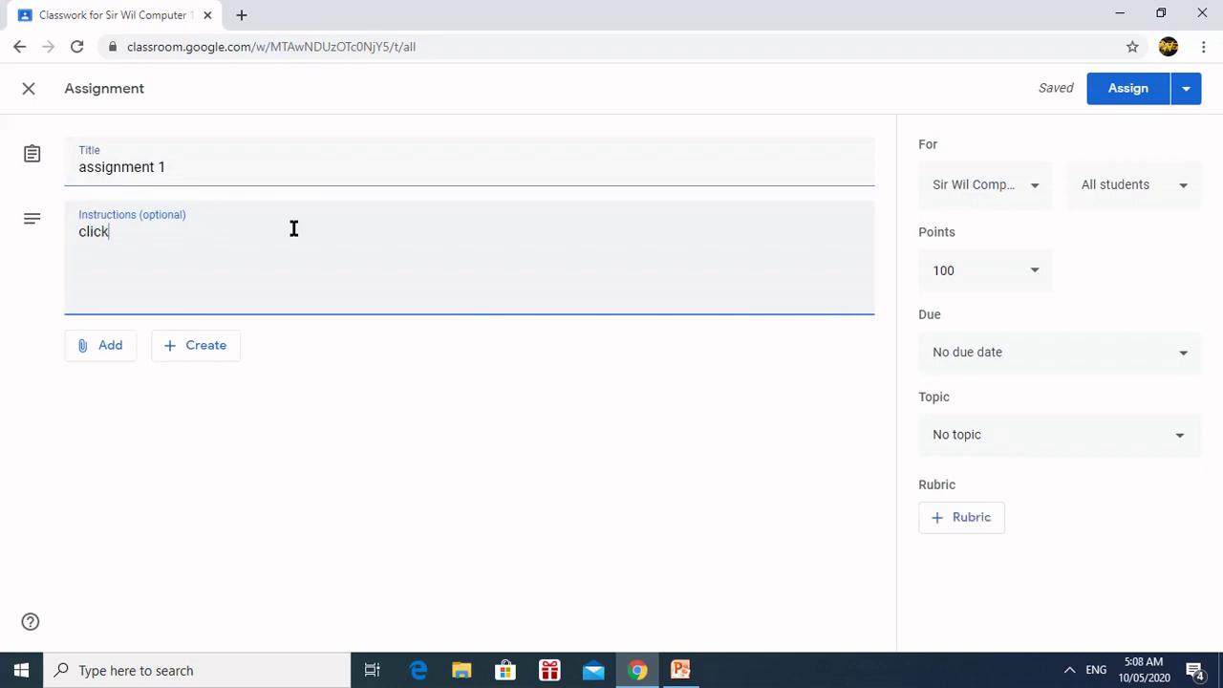
text( jansjnan)
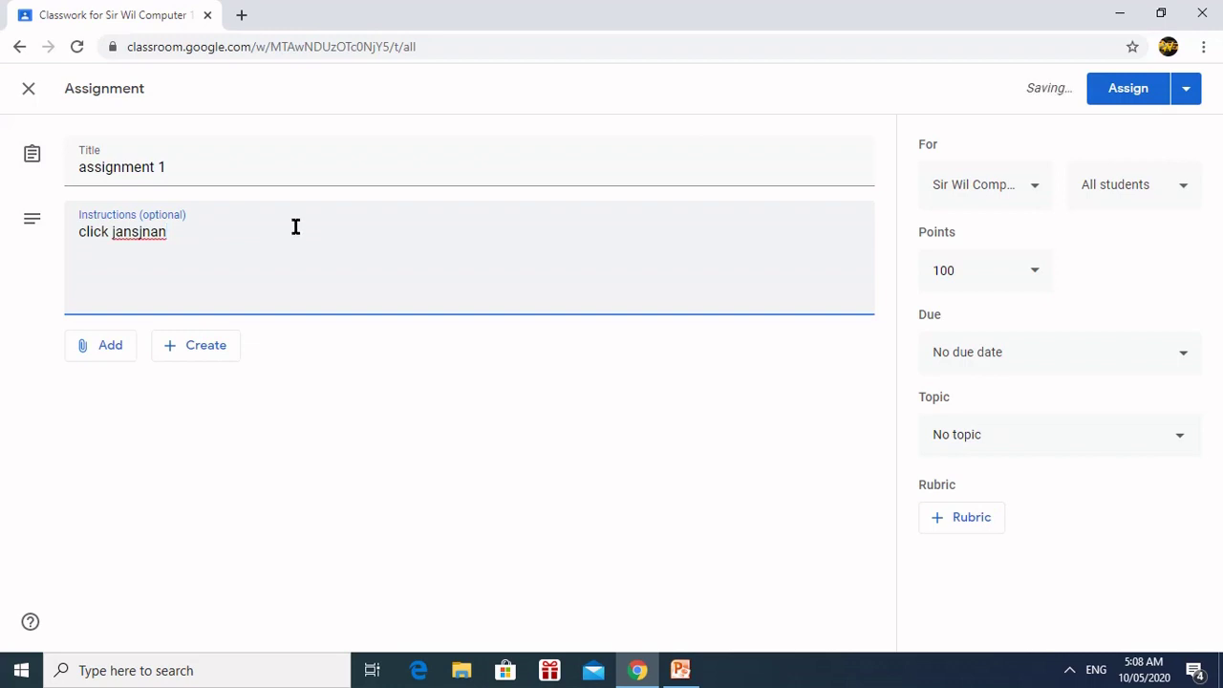
click(107, 352)
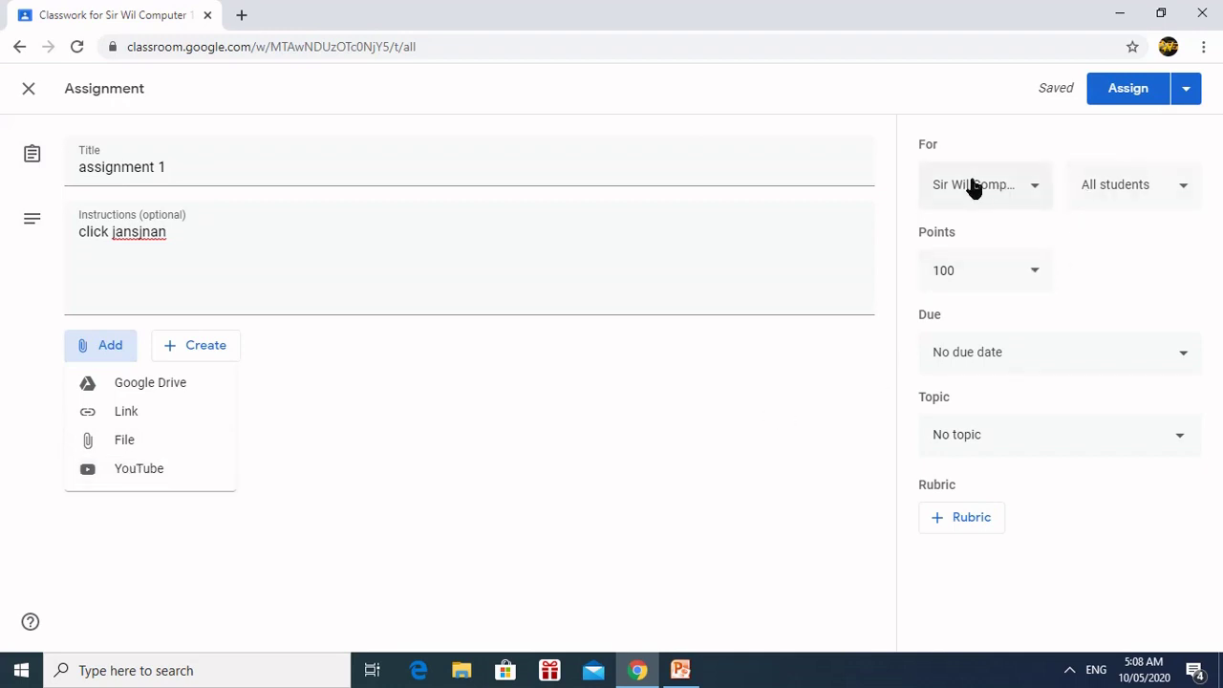
Step: Keep 'assignment 1' going to all students in this class, worth 100 points
click(1035, 192)
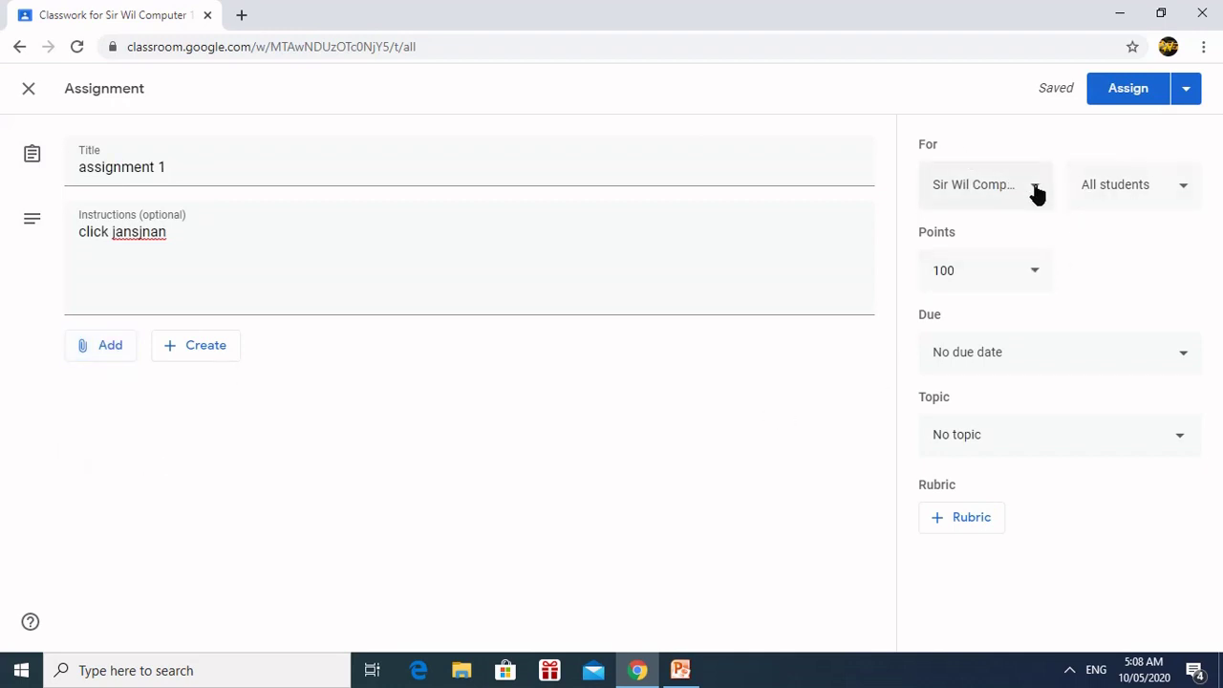
click(1035, 192)
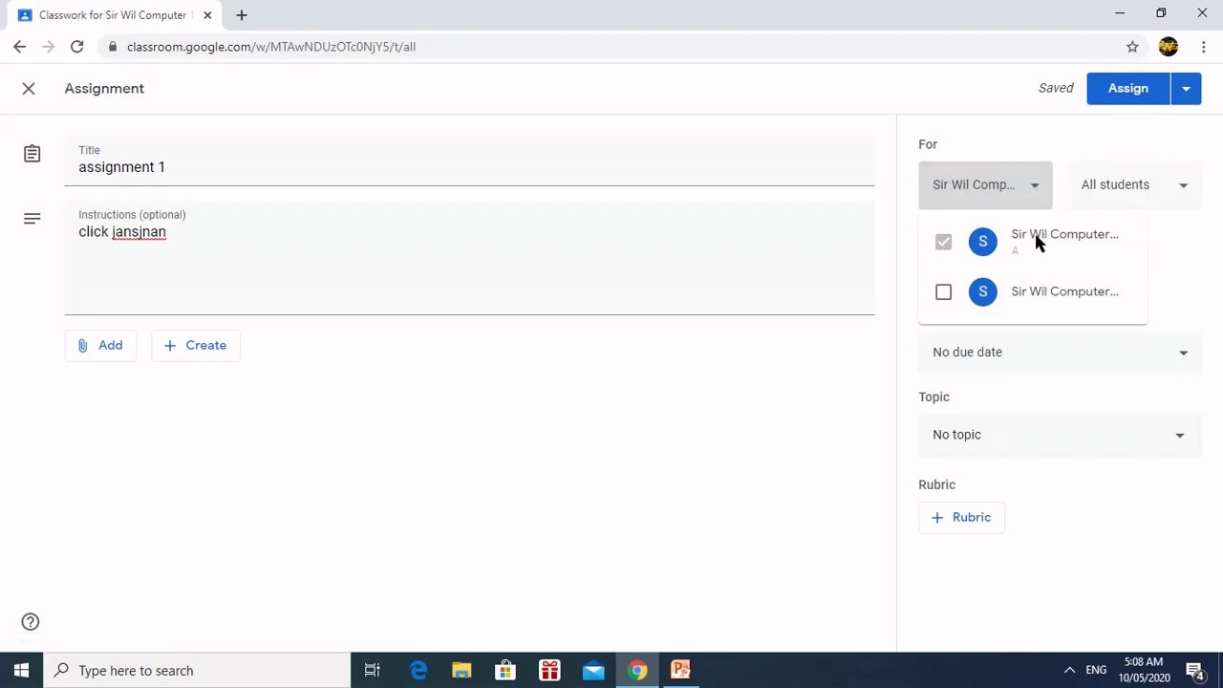
click(1078, 142)
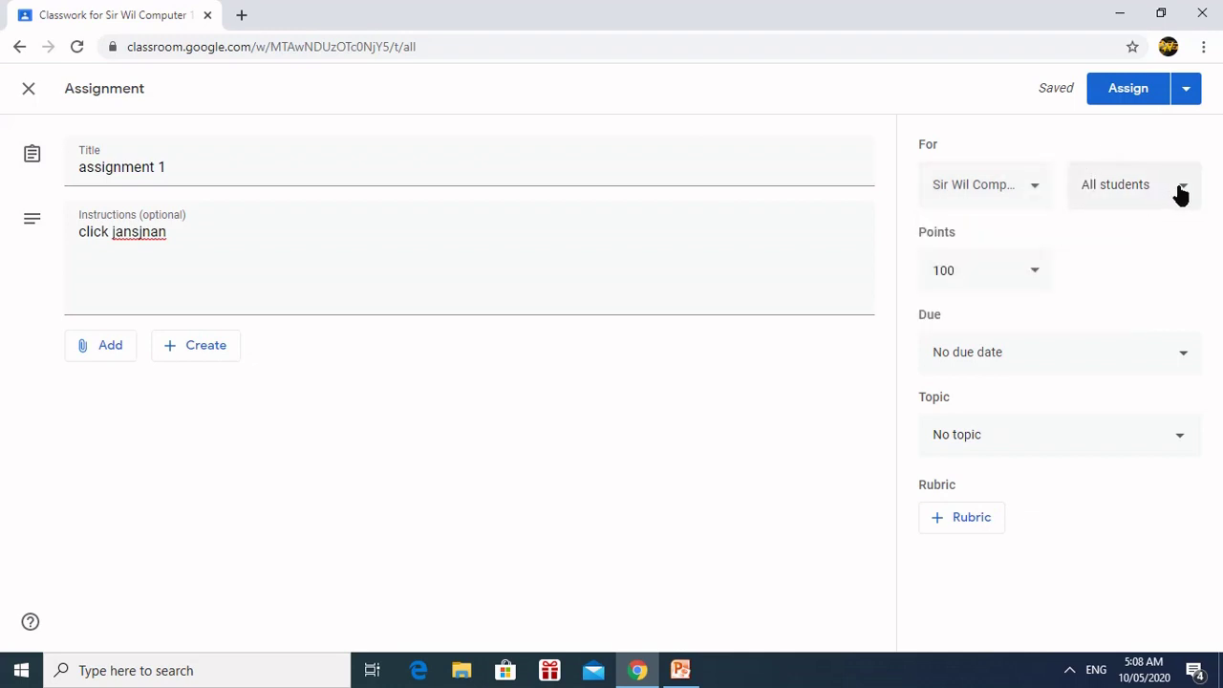
click(1180, 194)
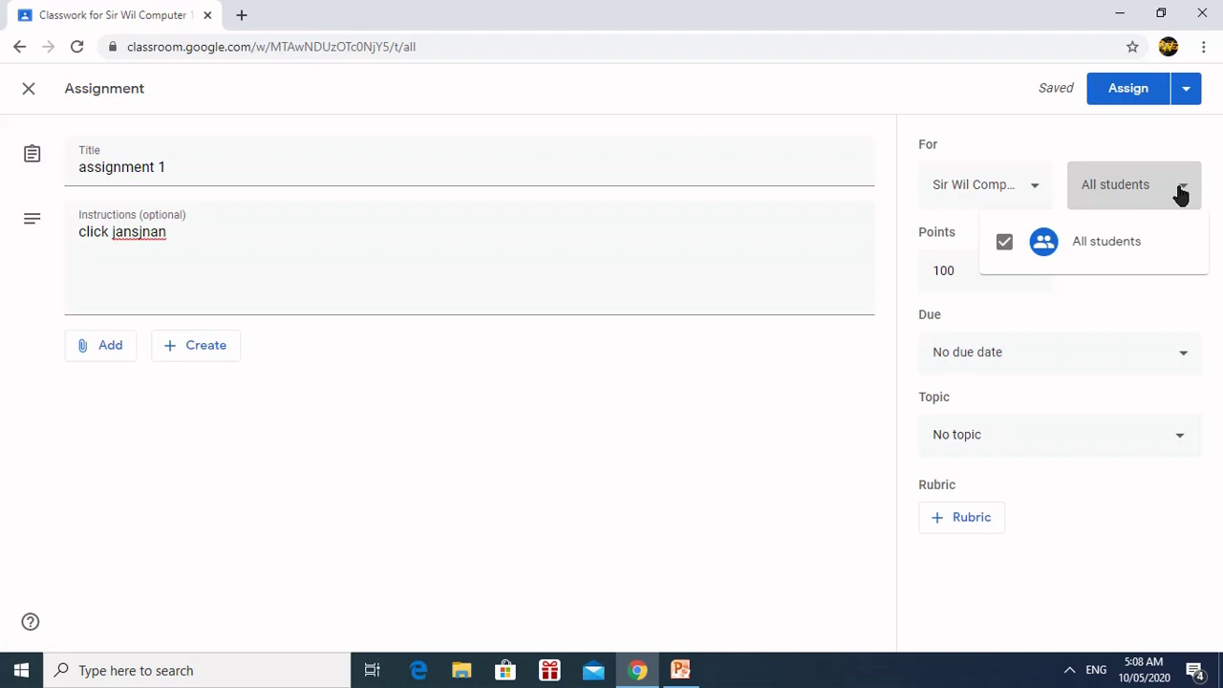
click(1054, 141)
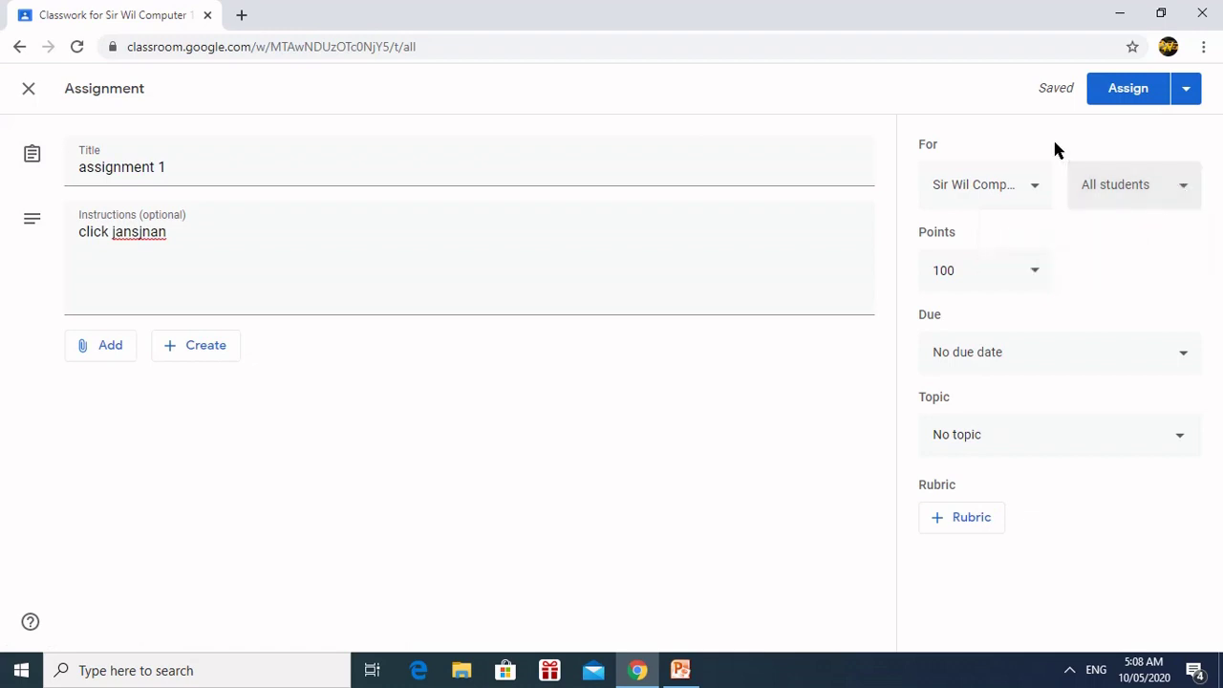
click(1032, 277)
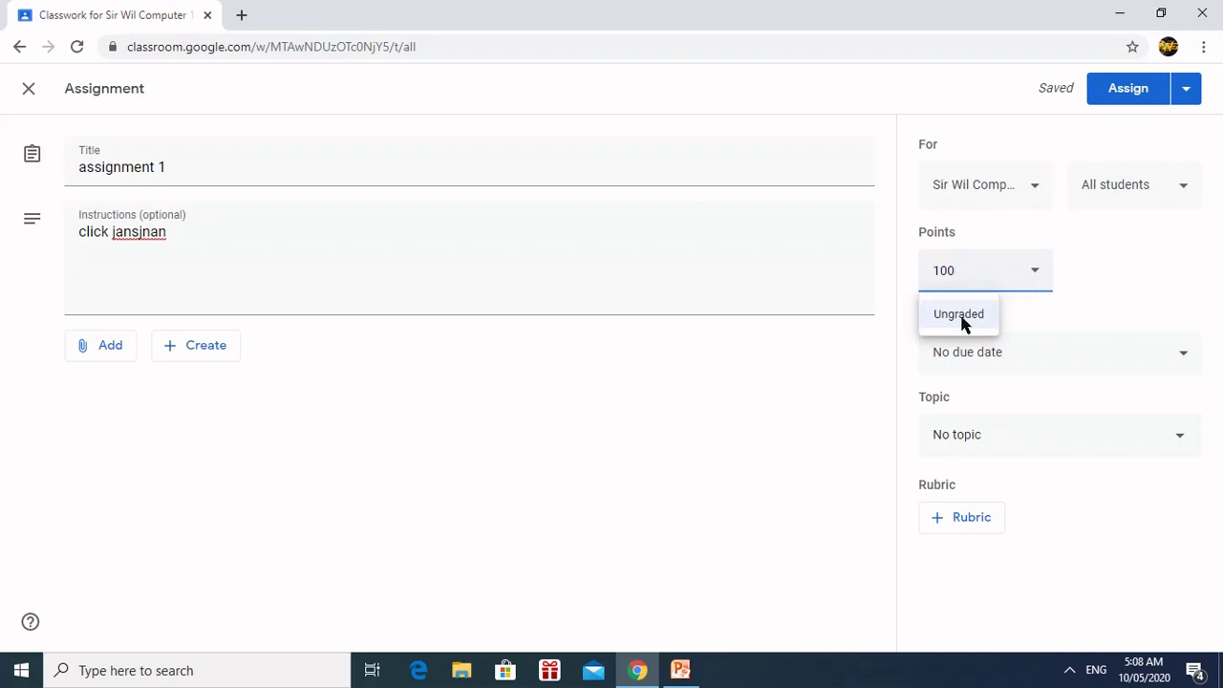
click(1130, 267)
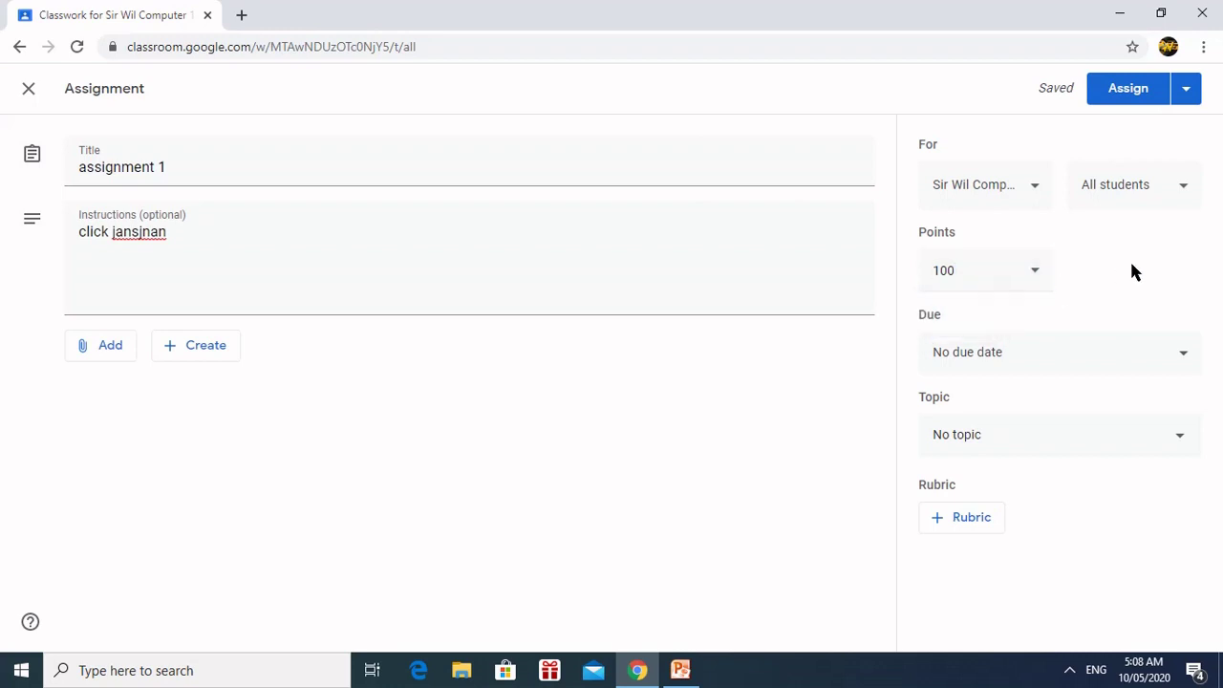
Step: Give 'assignment 1' a due date of Friday, May 15, 11:59 PM
click(1186, 368)
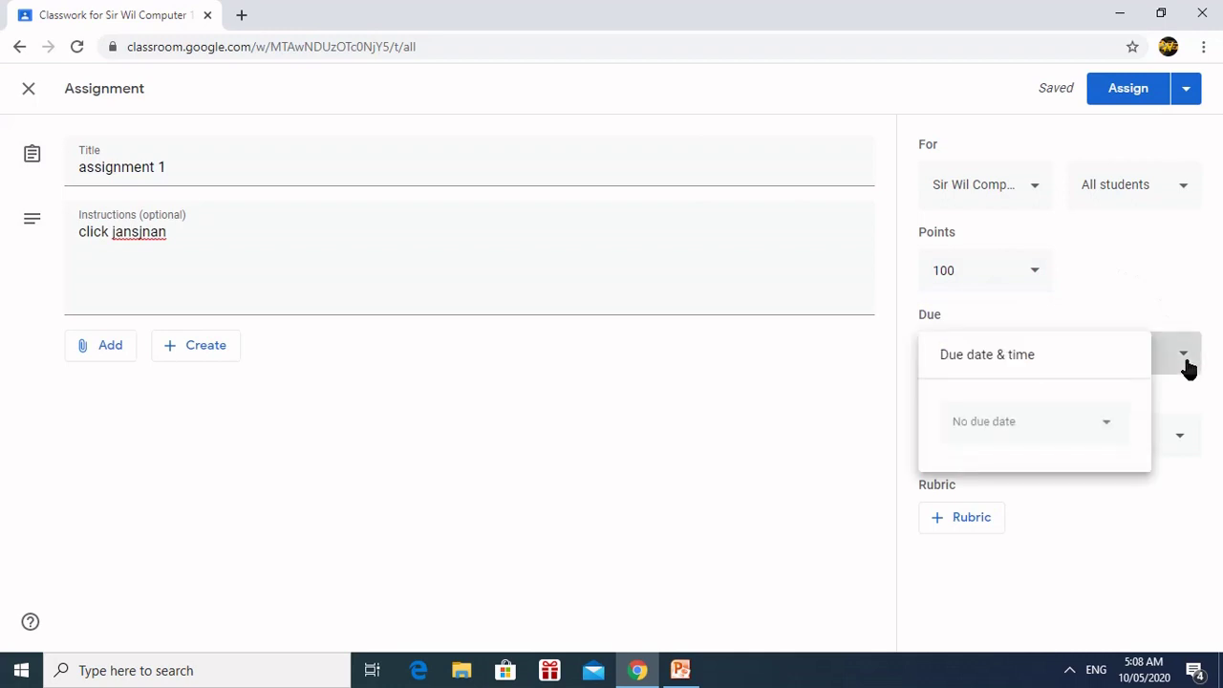
click(1106, 427)
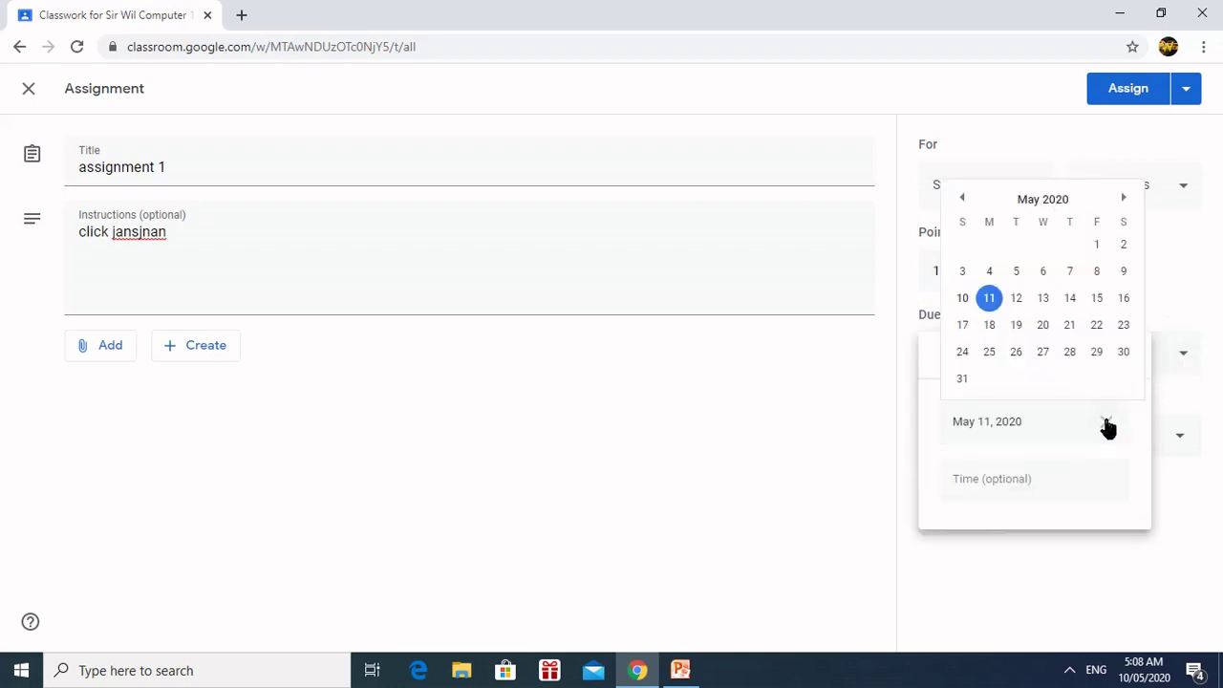
click(1096, 299)
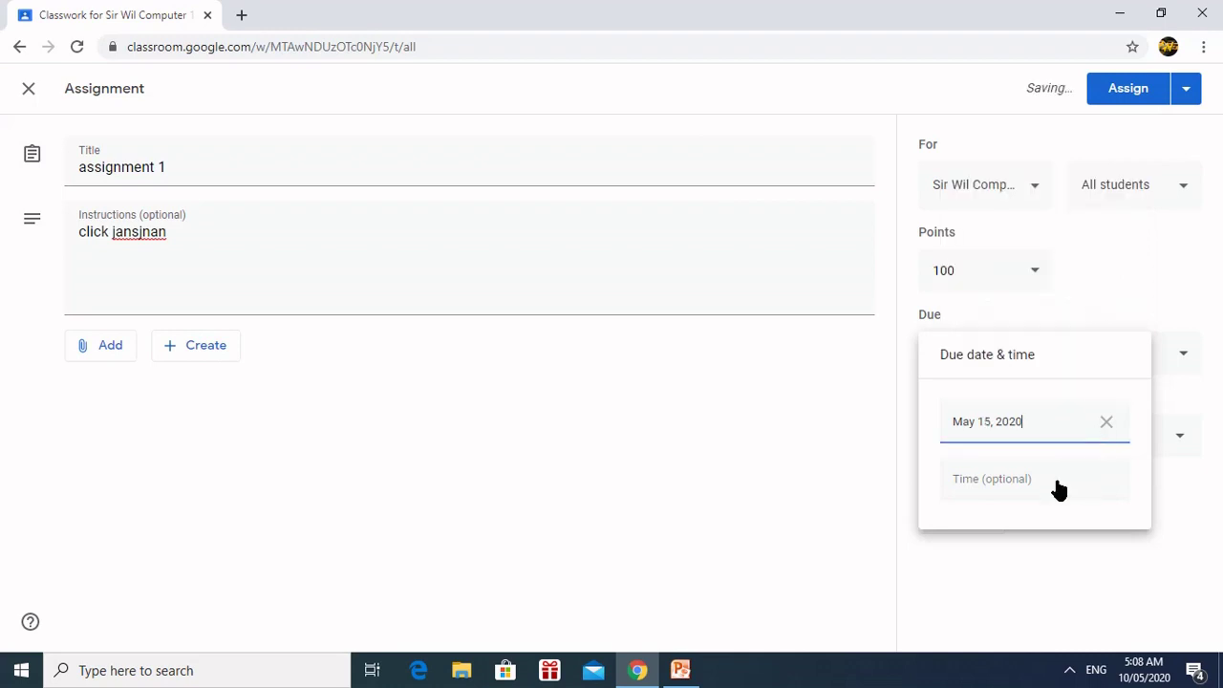
click(1026, 483)
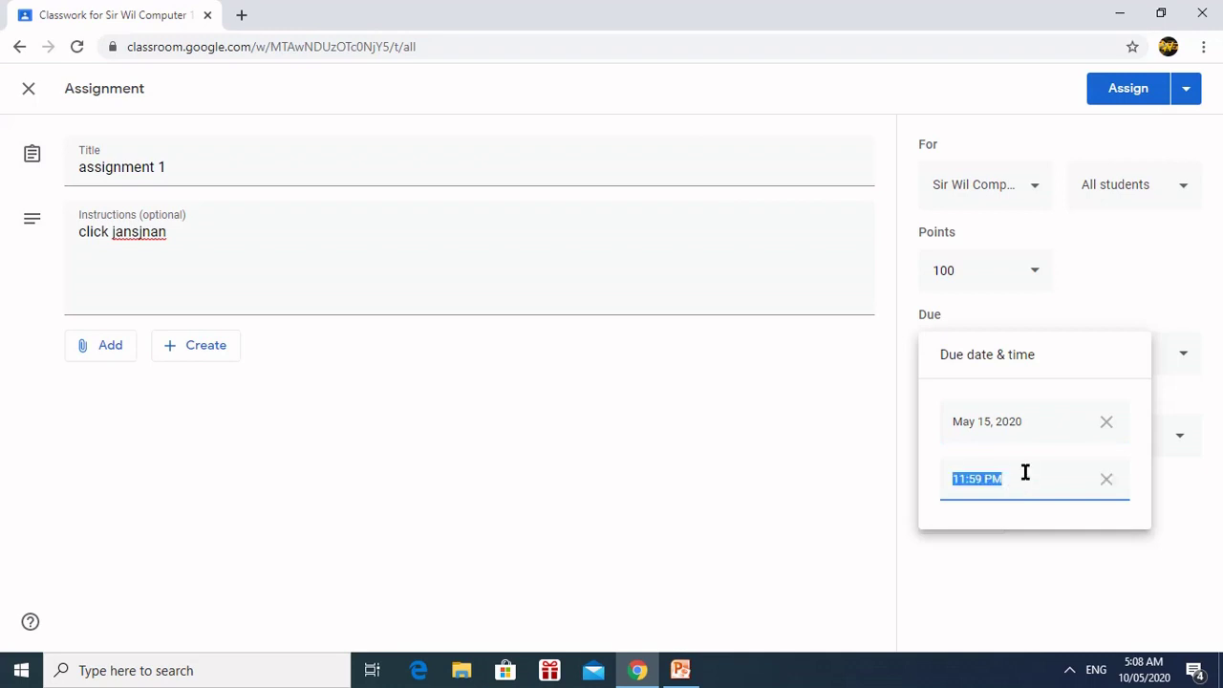
click(1077, 507)
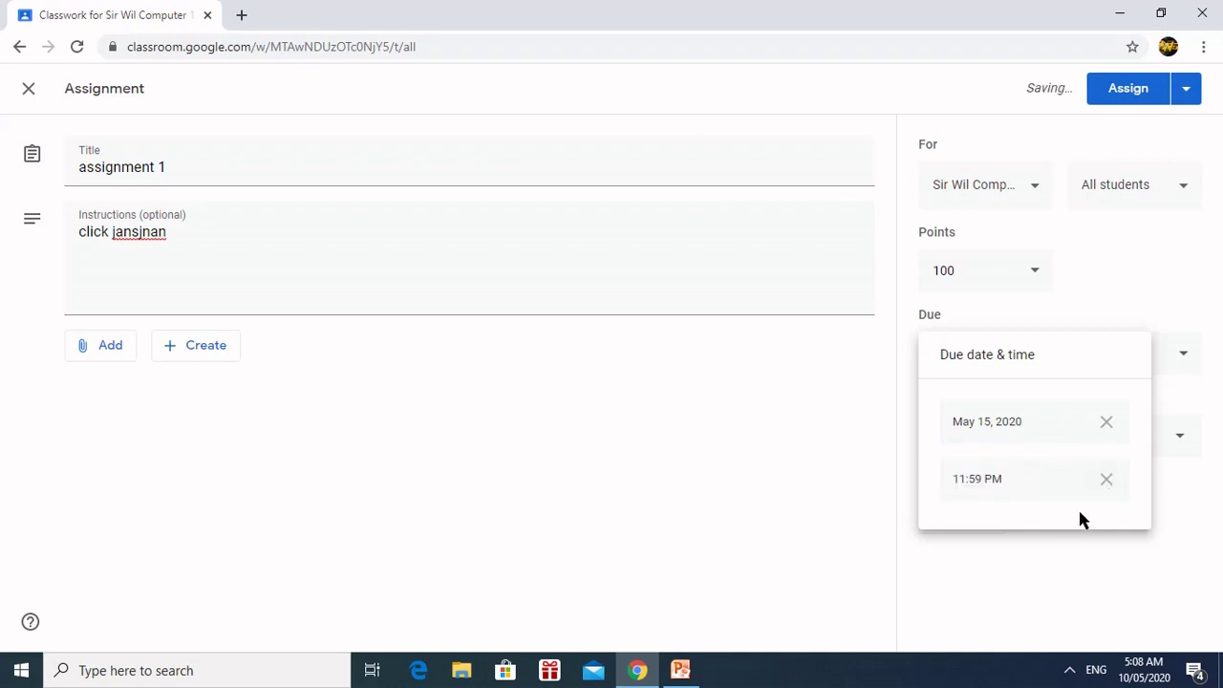
click(1143, 291)
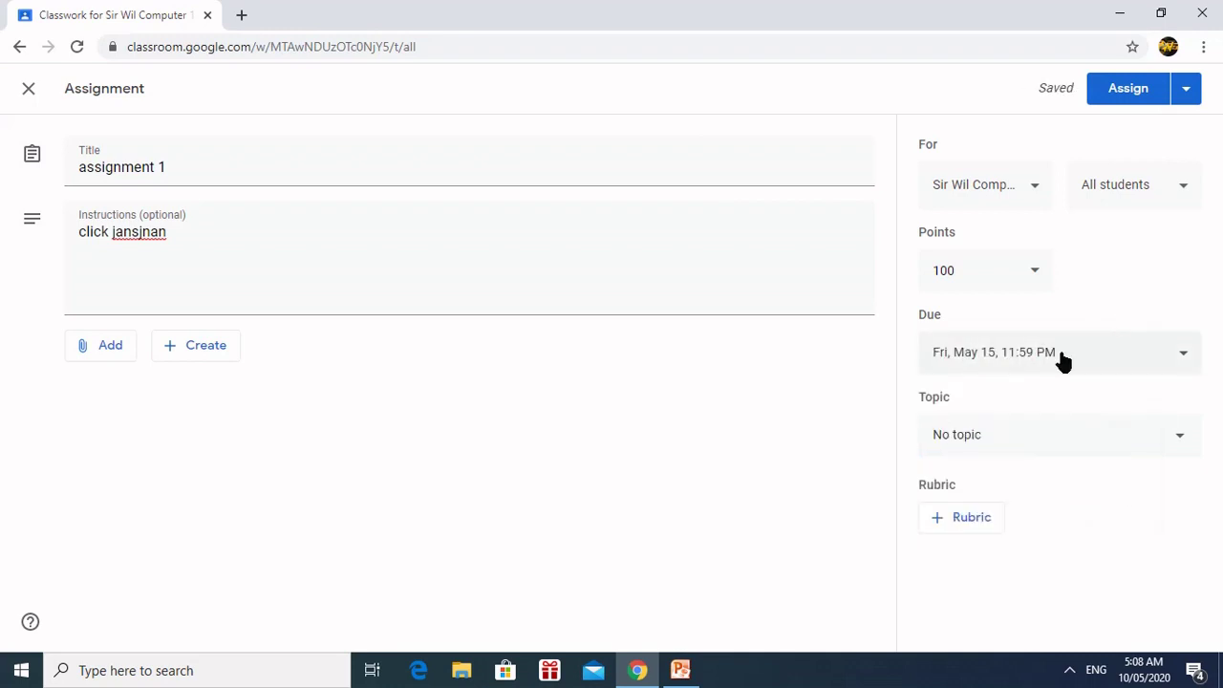
click(1188, 441)
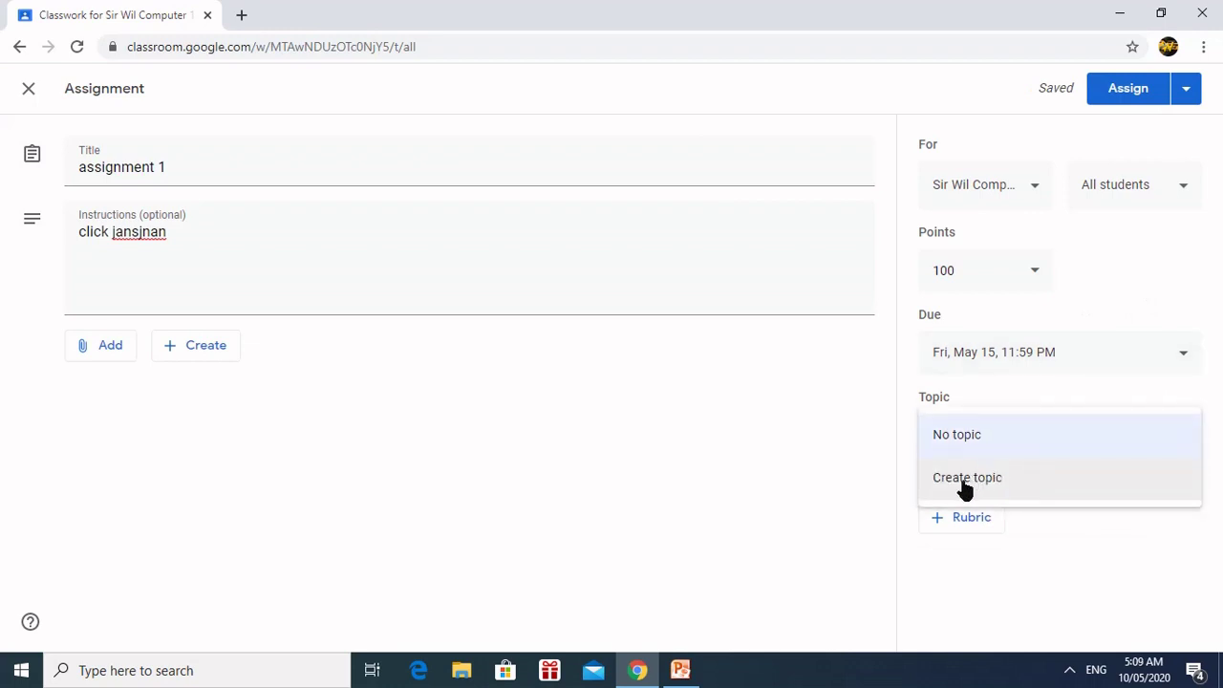
click(807, 497)
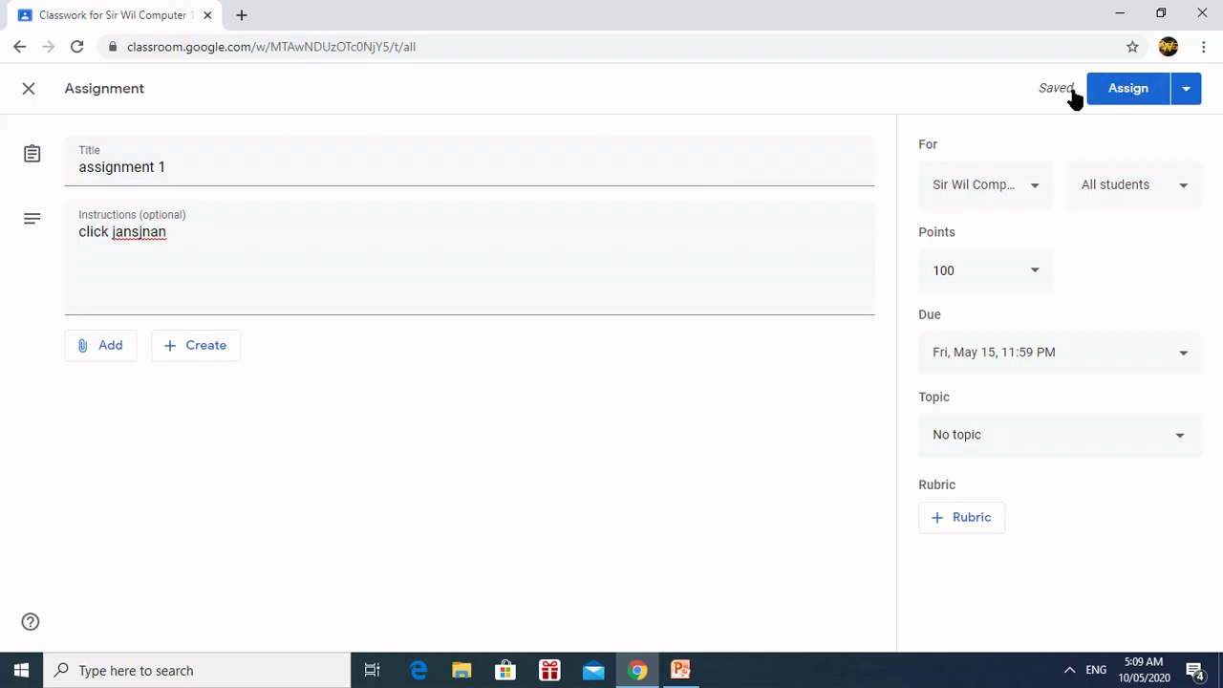
Step: Assign 'assignment 1' now so it appears on Classwork as due May 15, 11:59 PM
click(1187, 91)
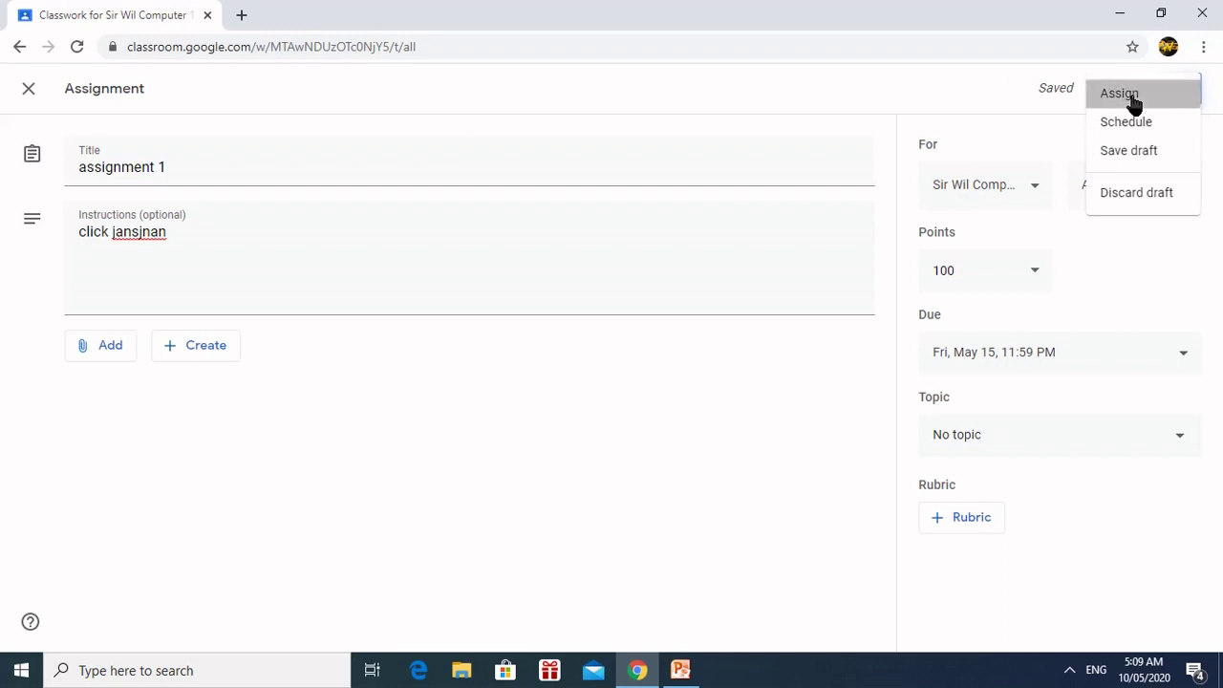
click(1133, 101)
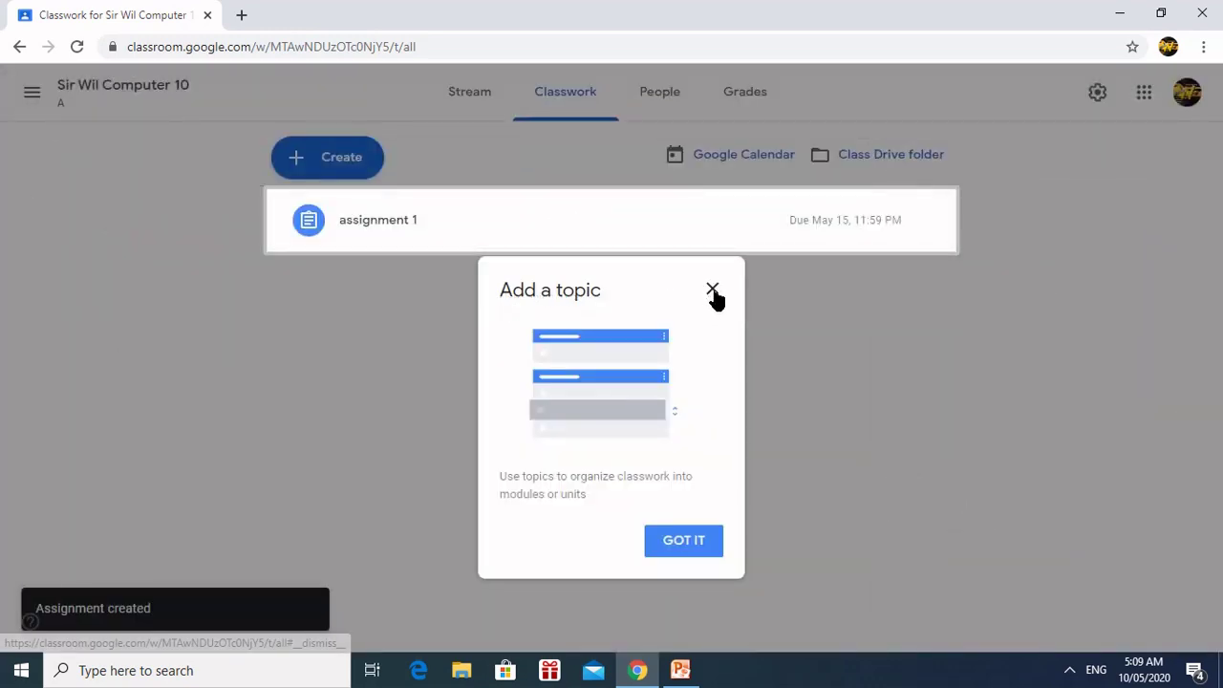
Step: Dismiss the Add a topic tip on the Classwork page
click(713, 289)
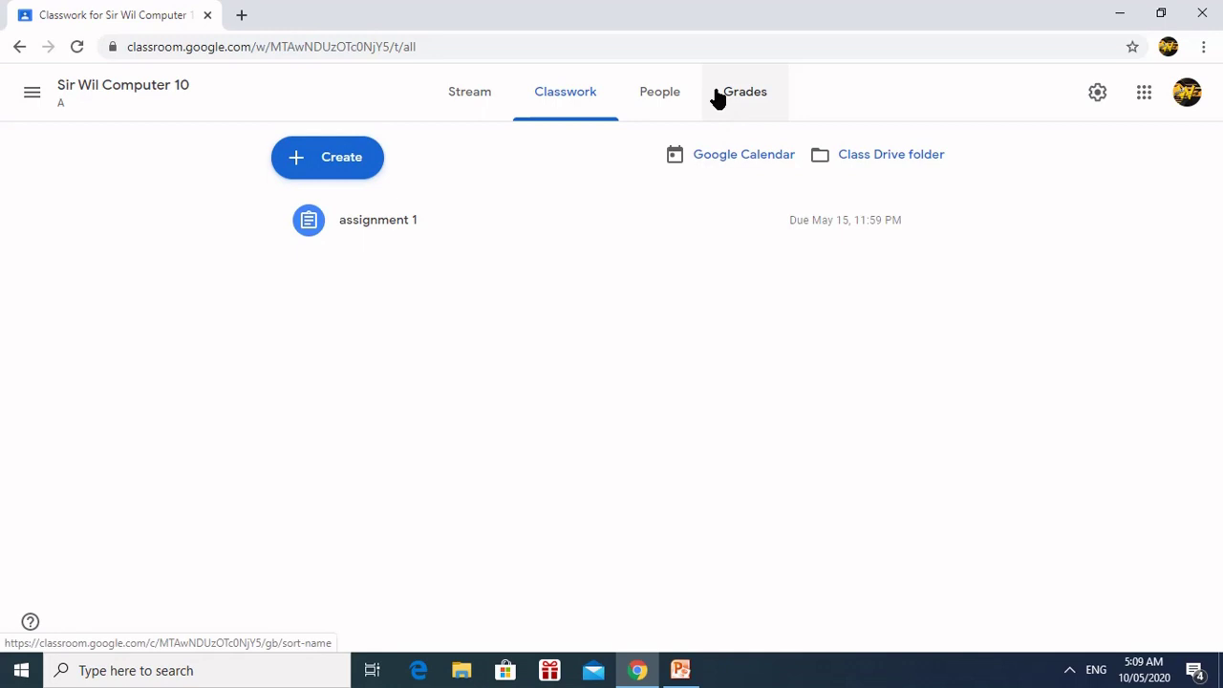
Step: View the People page and cancel a teacher invitation after entering an e-mail address
click(659, 96)
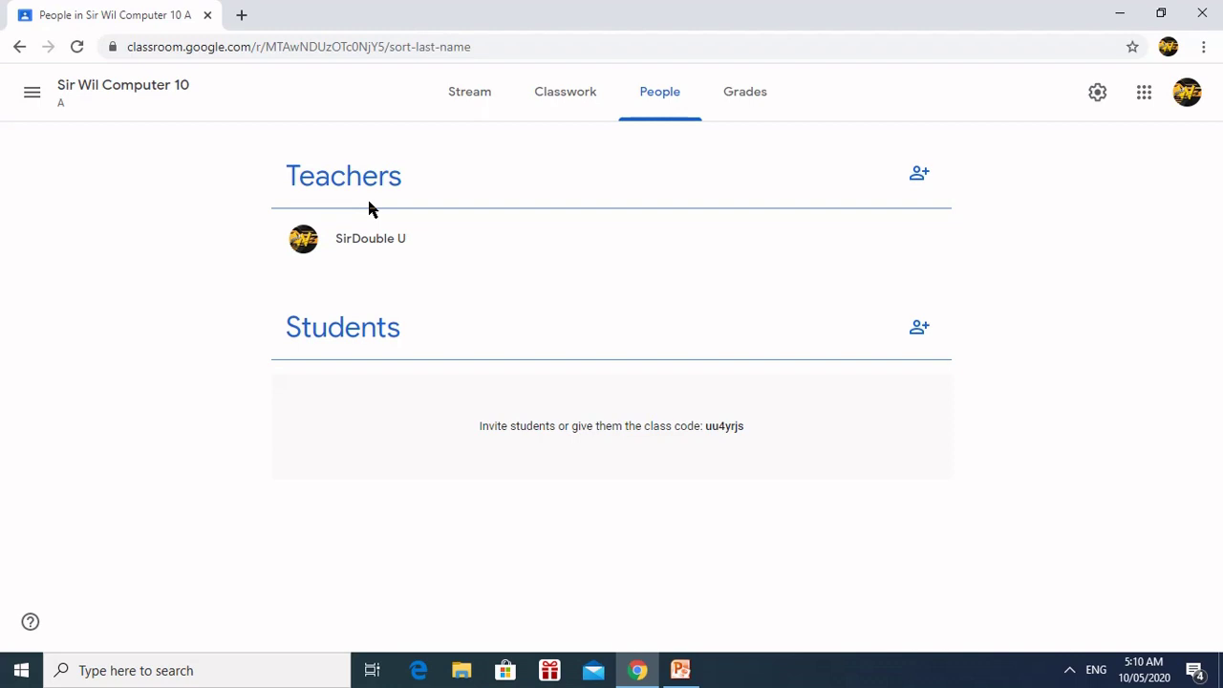
click(919, 175)
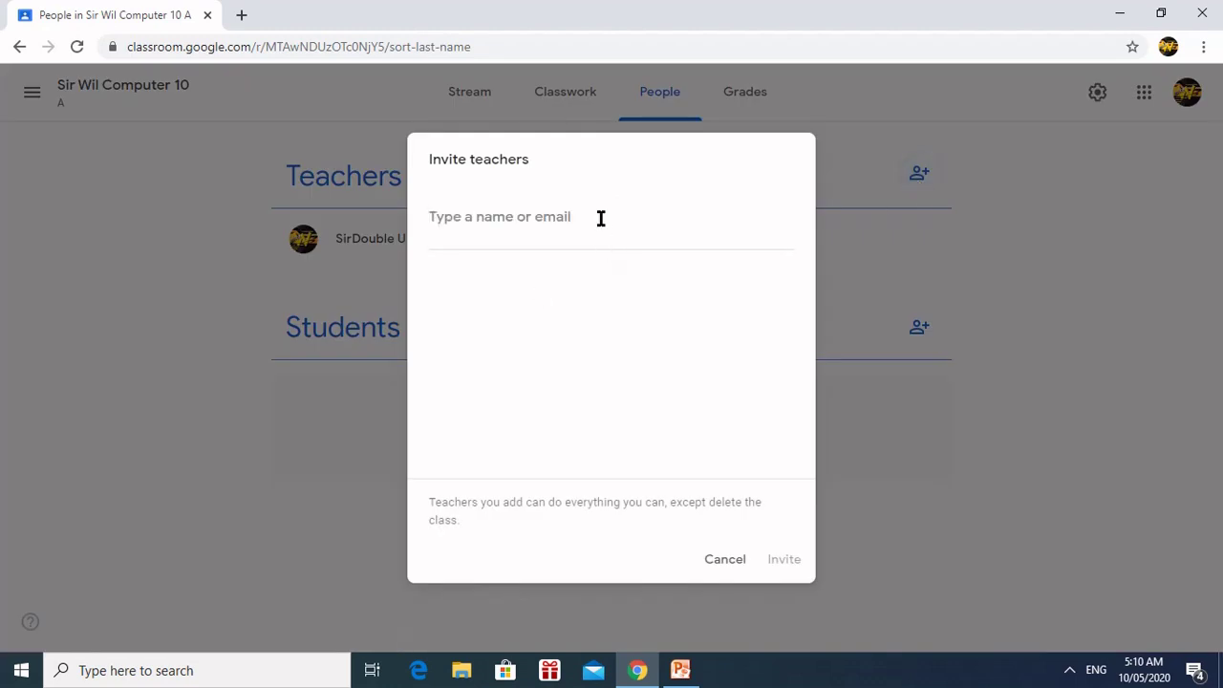
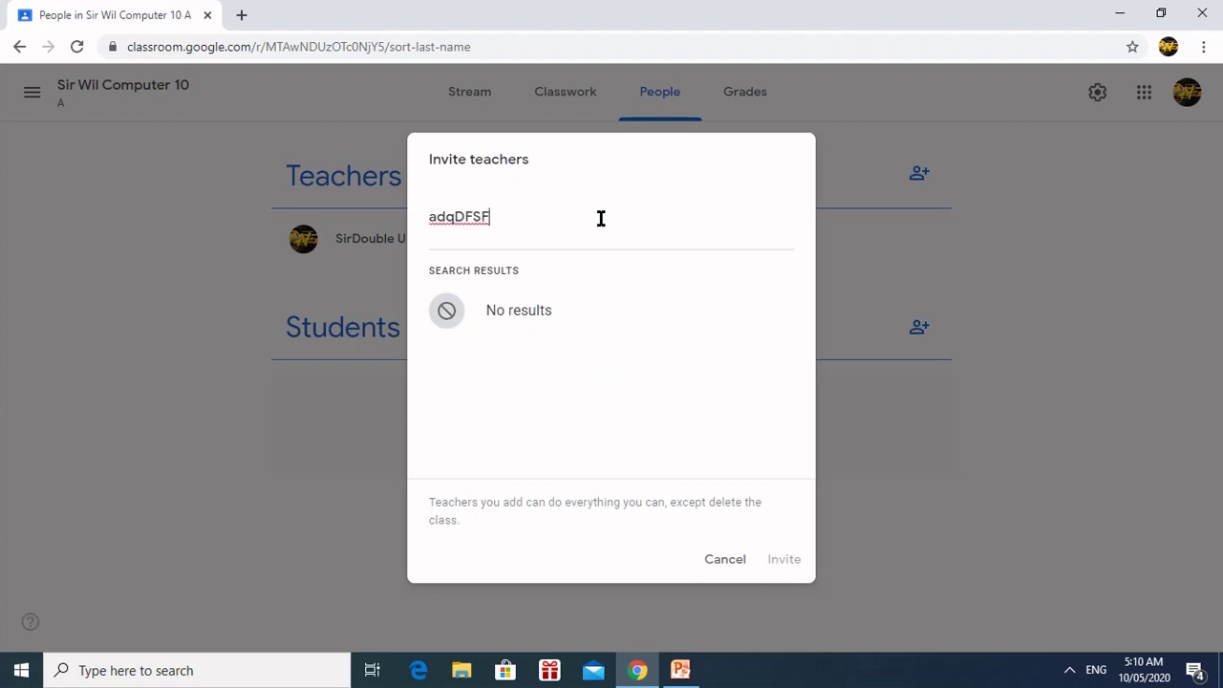
click(738, 567)
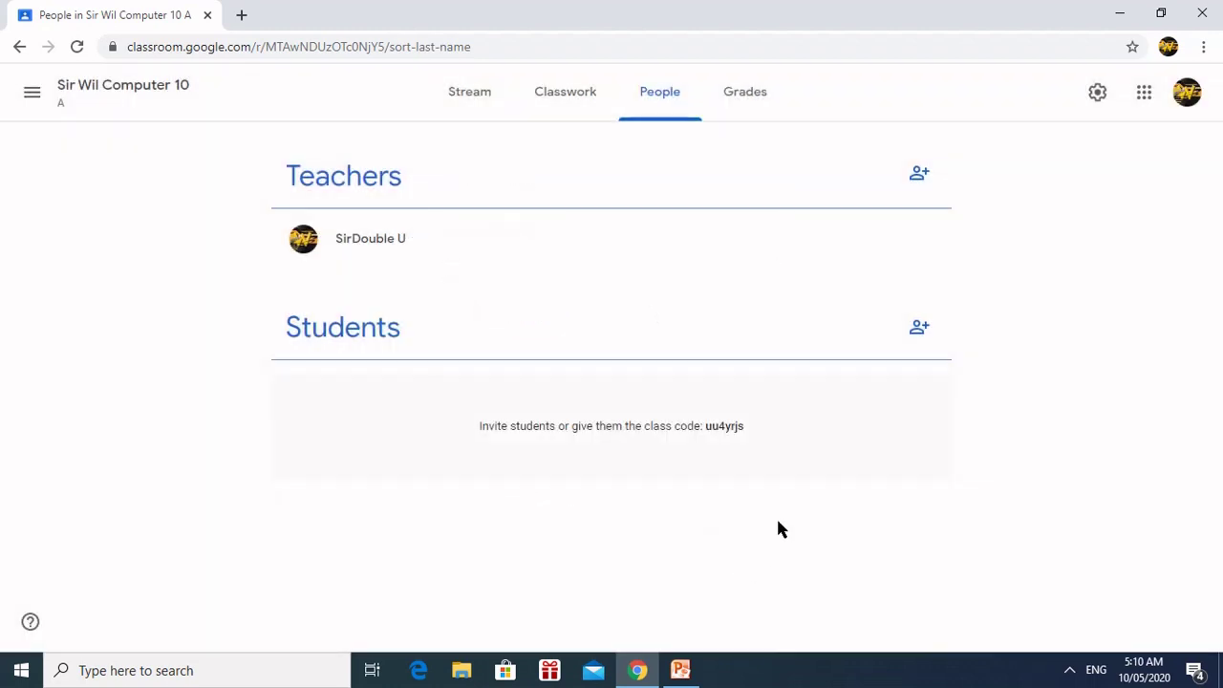
click(922, 334)
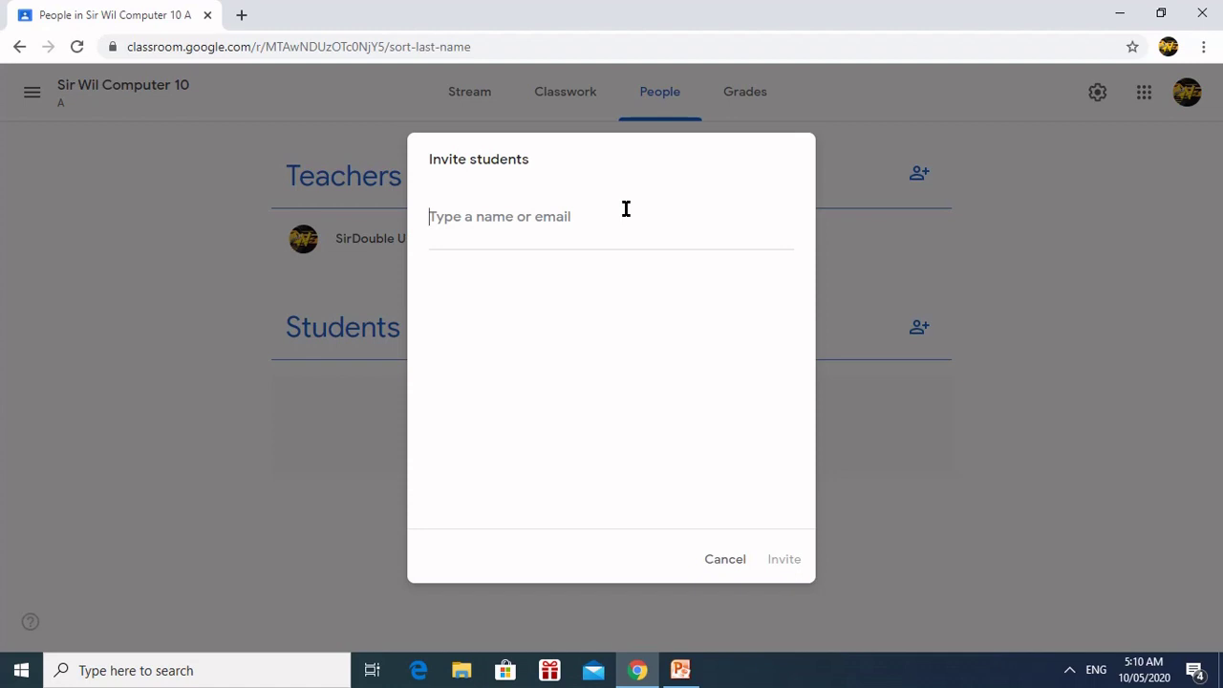
click(731, 562)
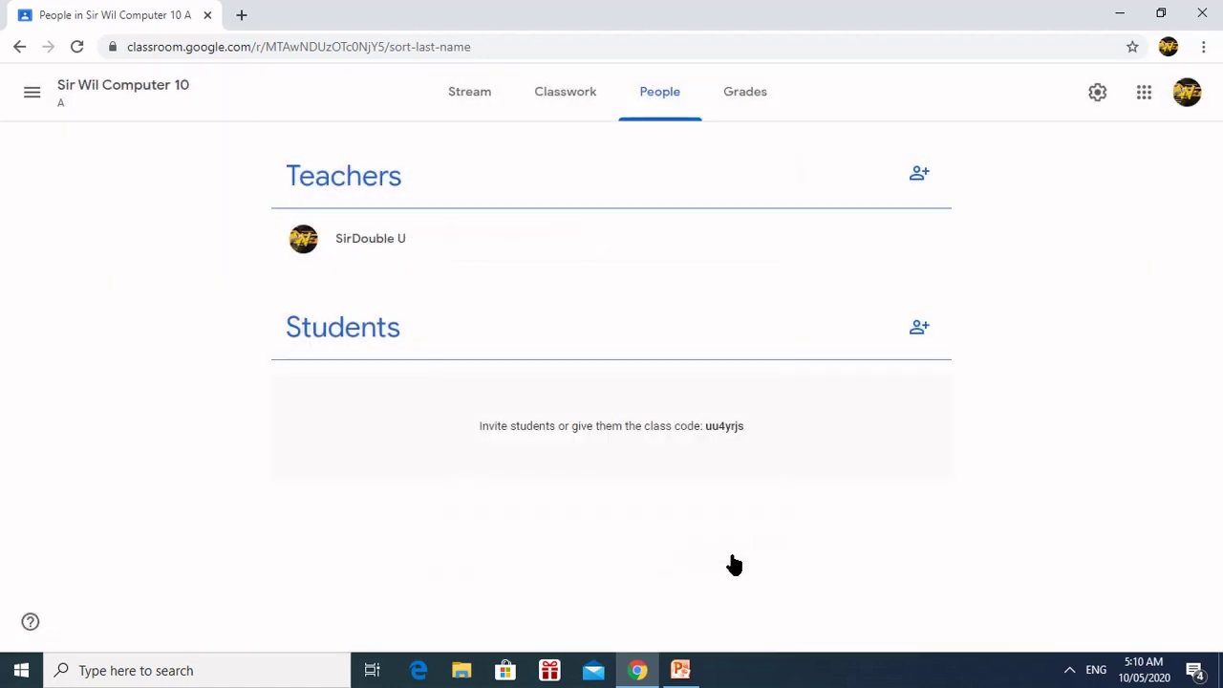
drag(751, 426, 703, 425)
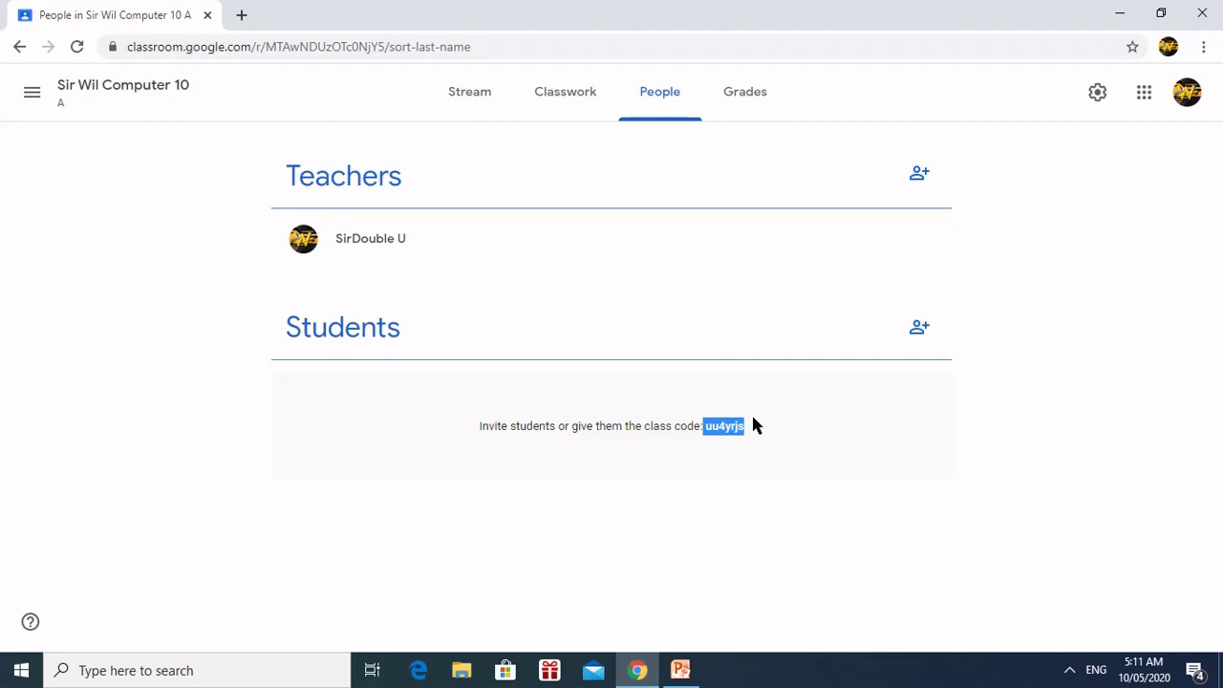
click(835, 429)
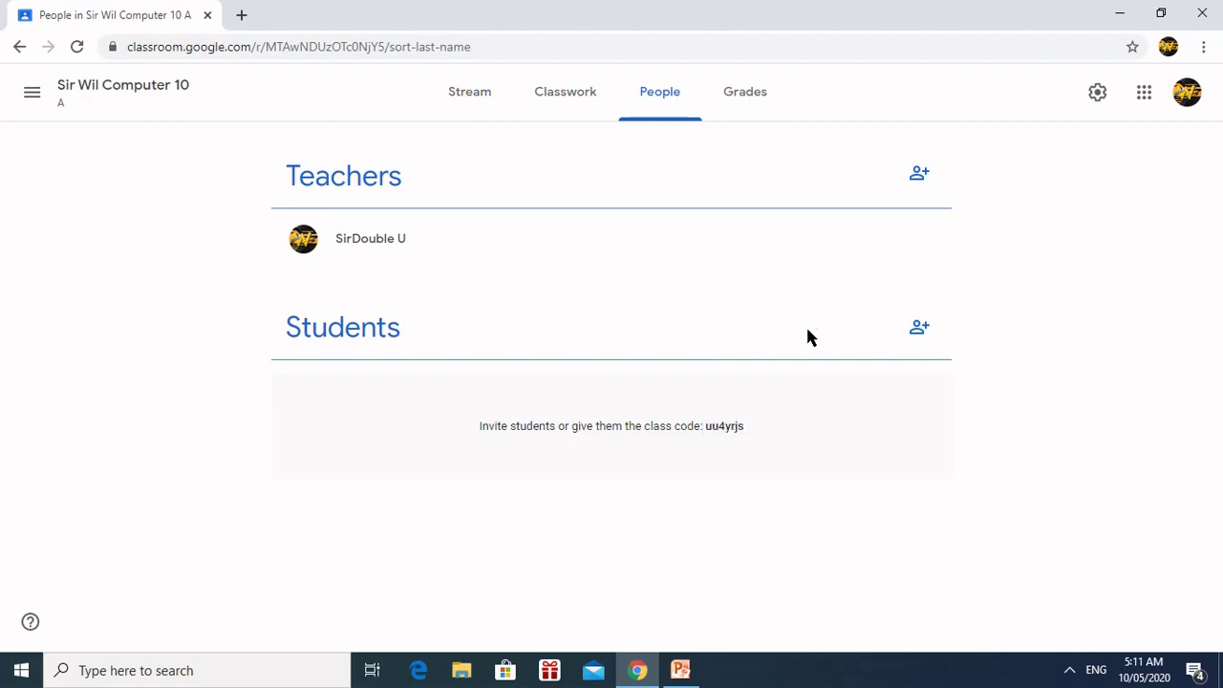
click(921, 329)
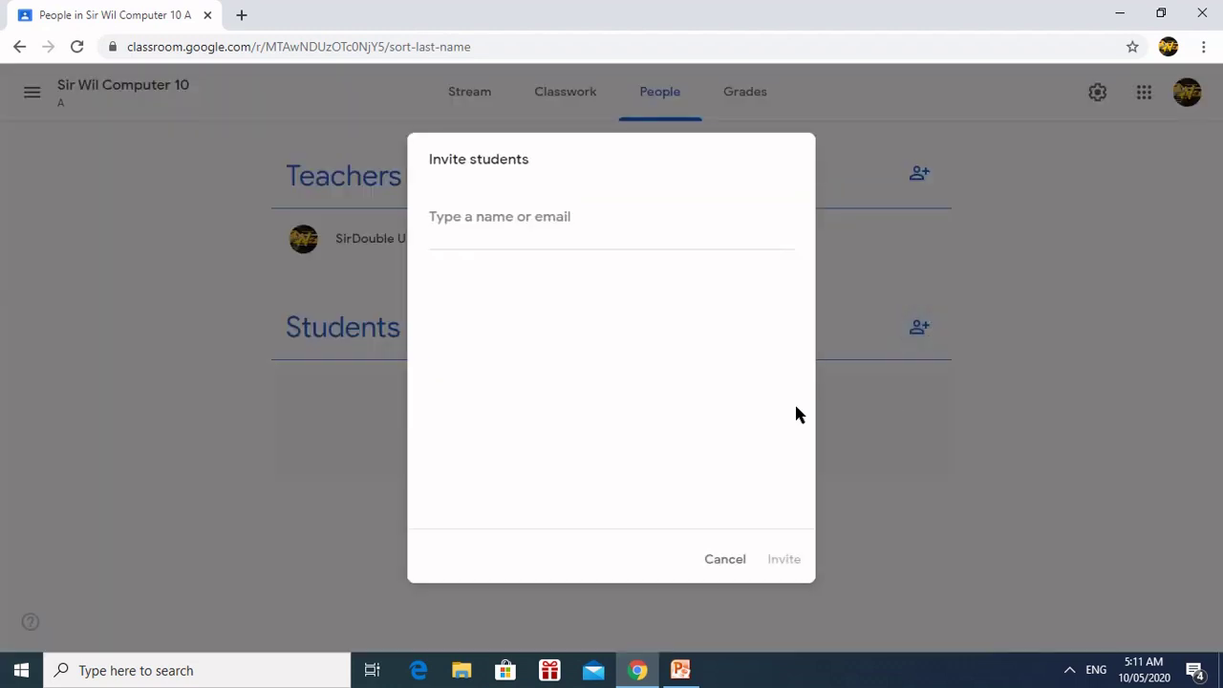
click(727, 563)
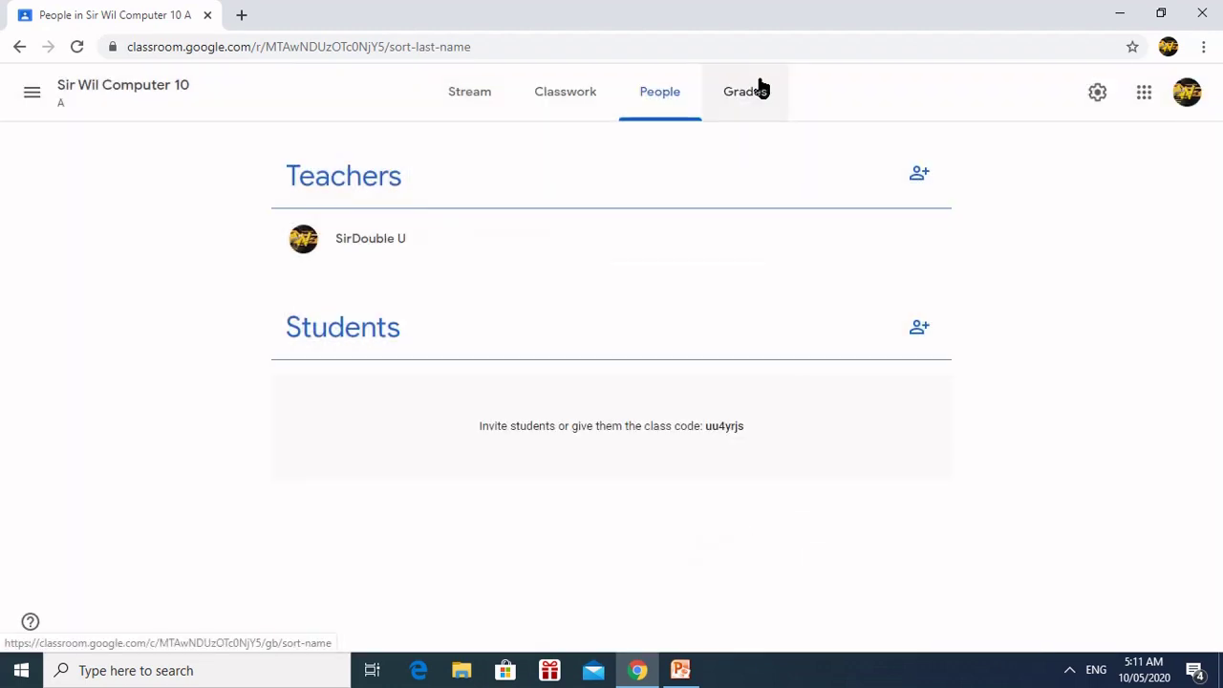
Step: Check the empty Grades tab, dismiss its tip, and open Computer 10's class settings
click(757, 95)
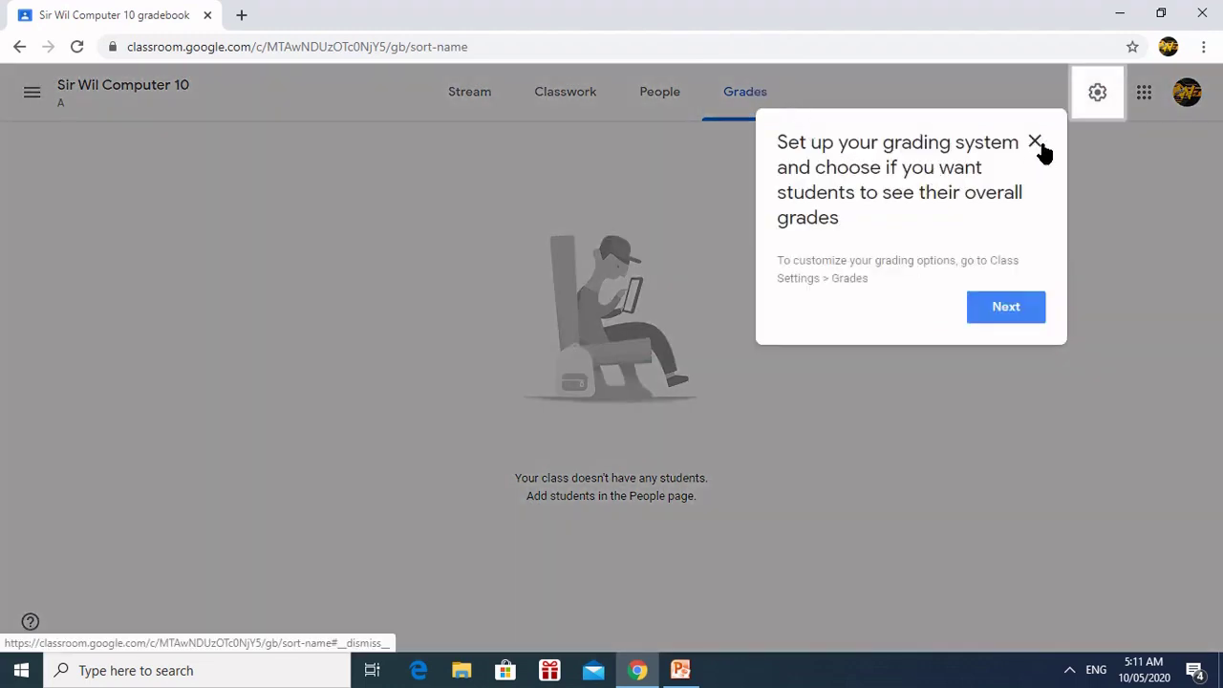
click(1035, 143)
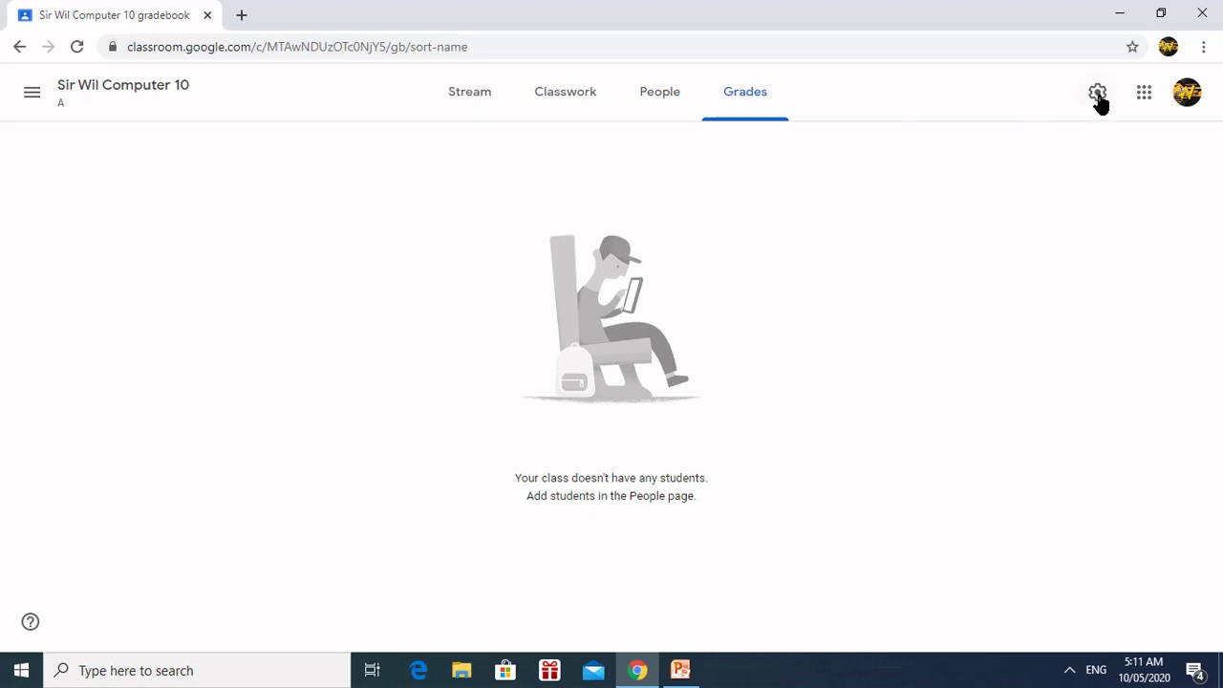
click(1096, 93)
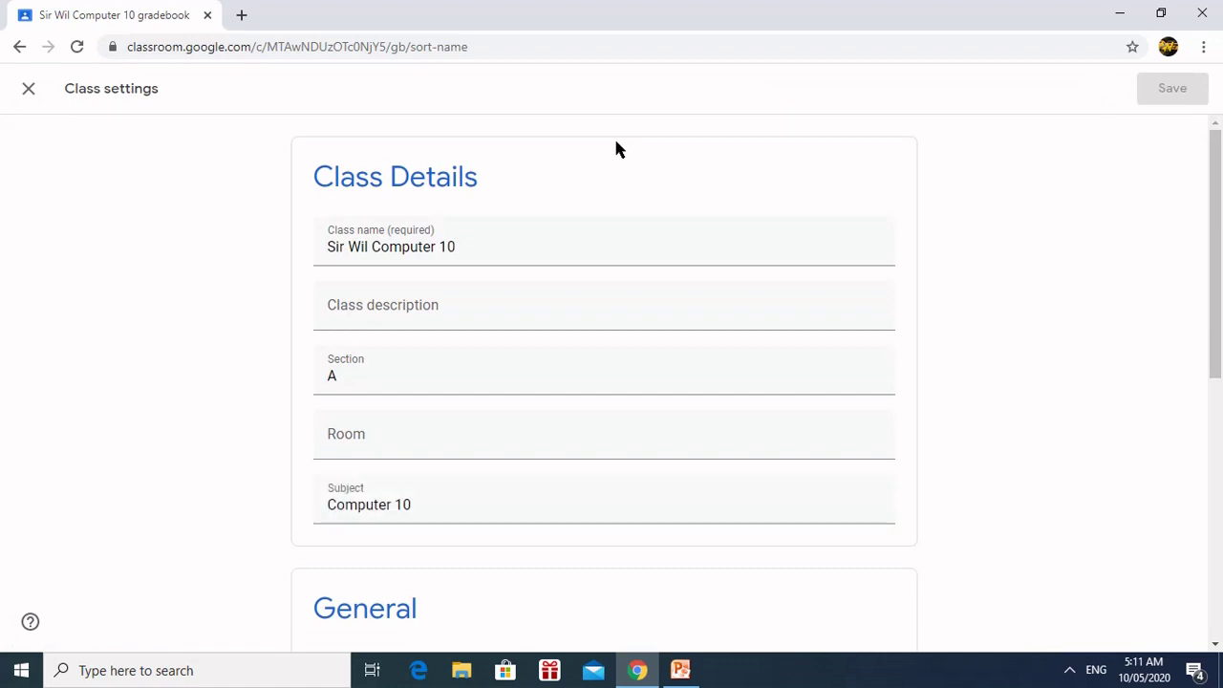
click(29, 90)
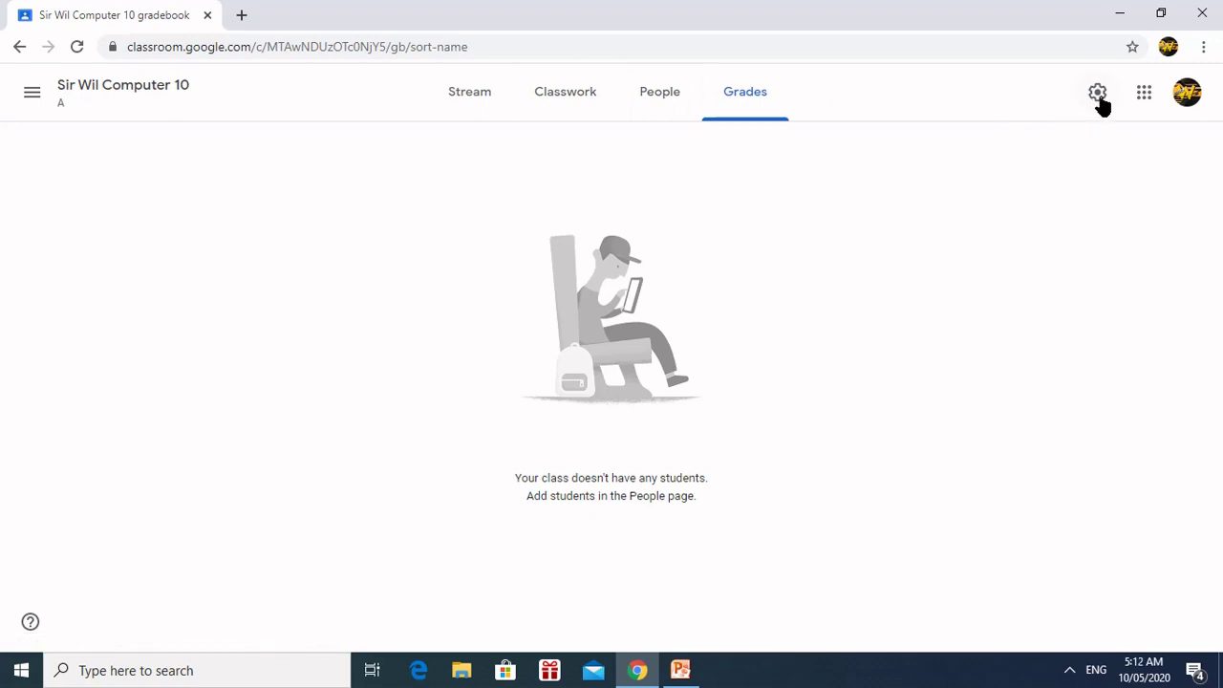
click(1097, 93)
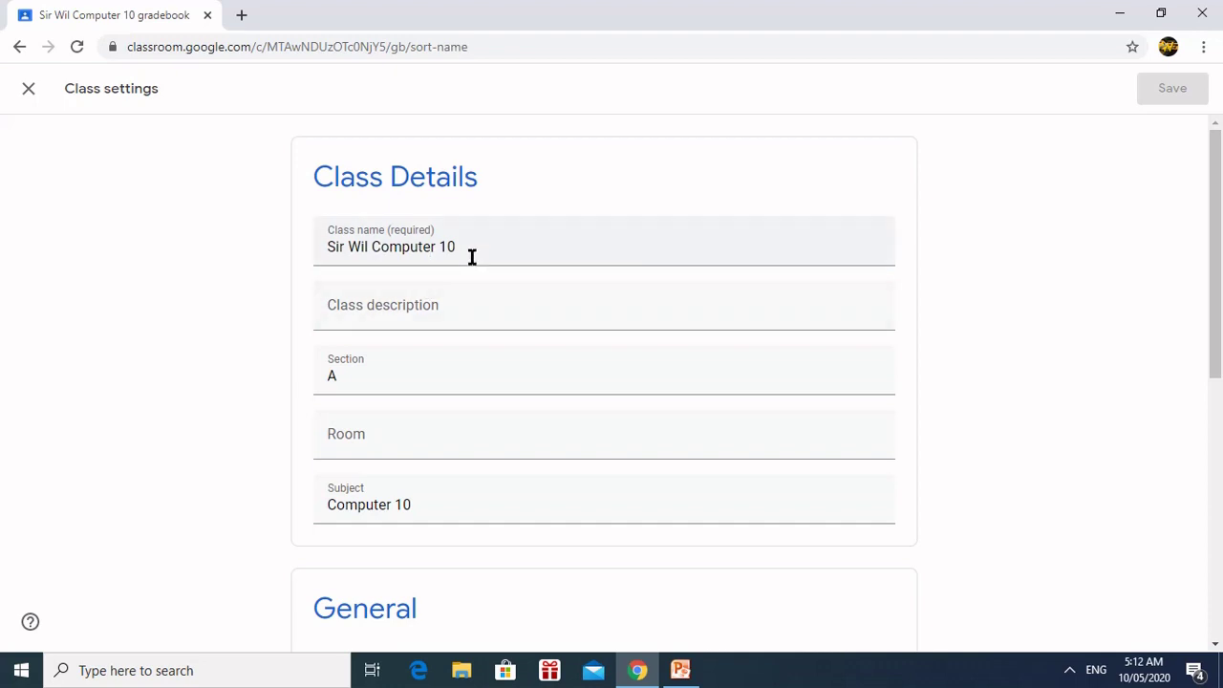
scroll(492, 246, down, 2)
scroll(499, 193, up, 2)
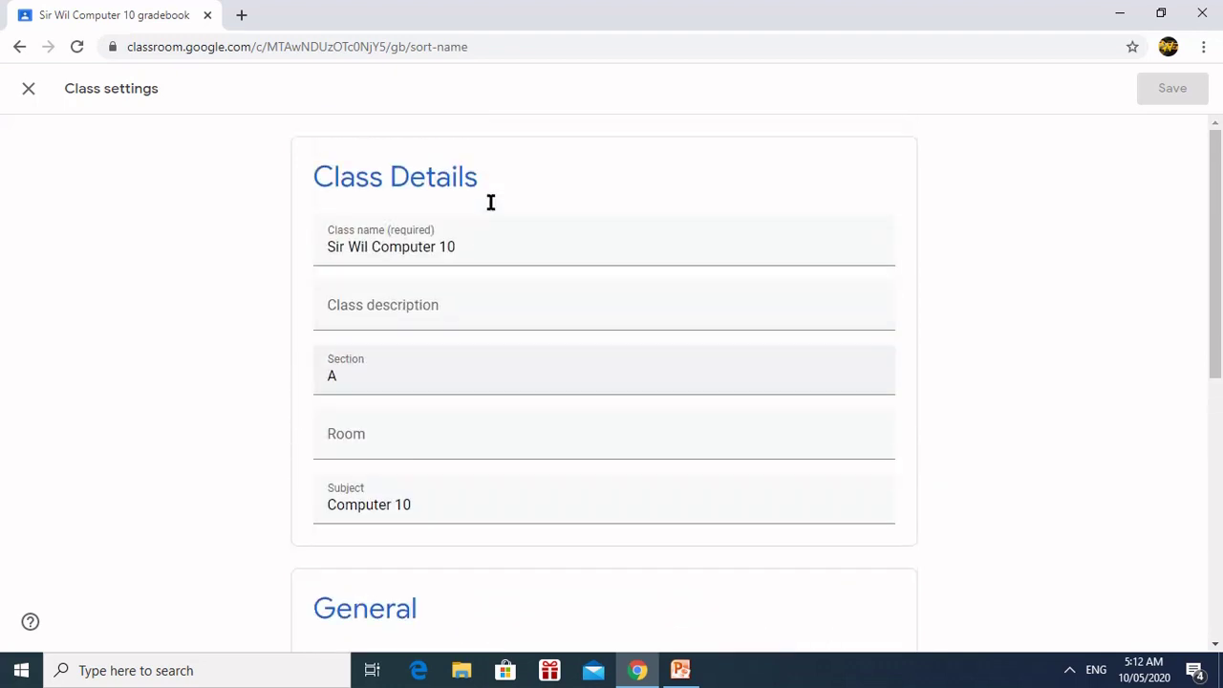
click(490, 249)
click(450, 374)
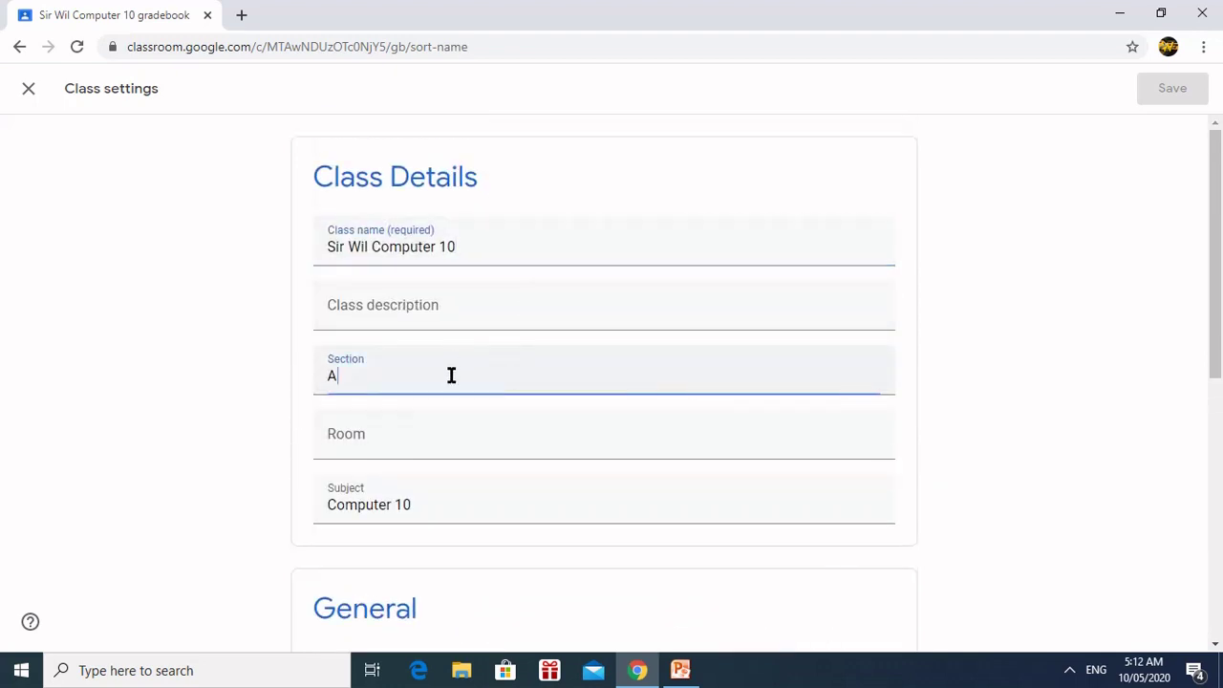
click(414, 434)
scroll(426, 446, down, 2)
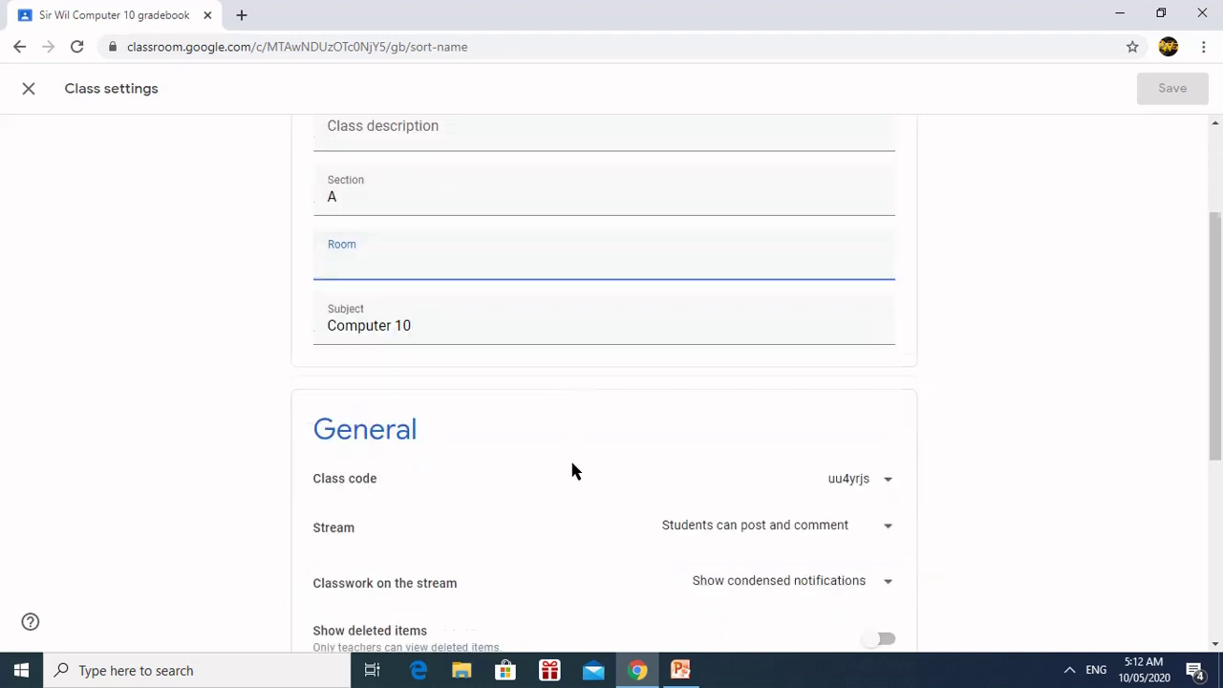
scroll(573, 468, down, 1)
click(886, 397)
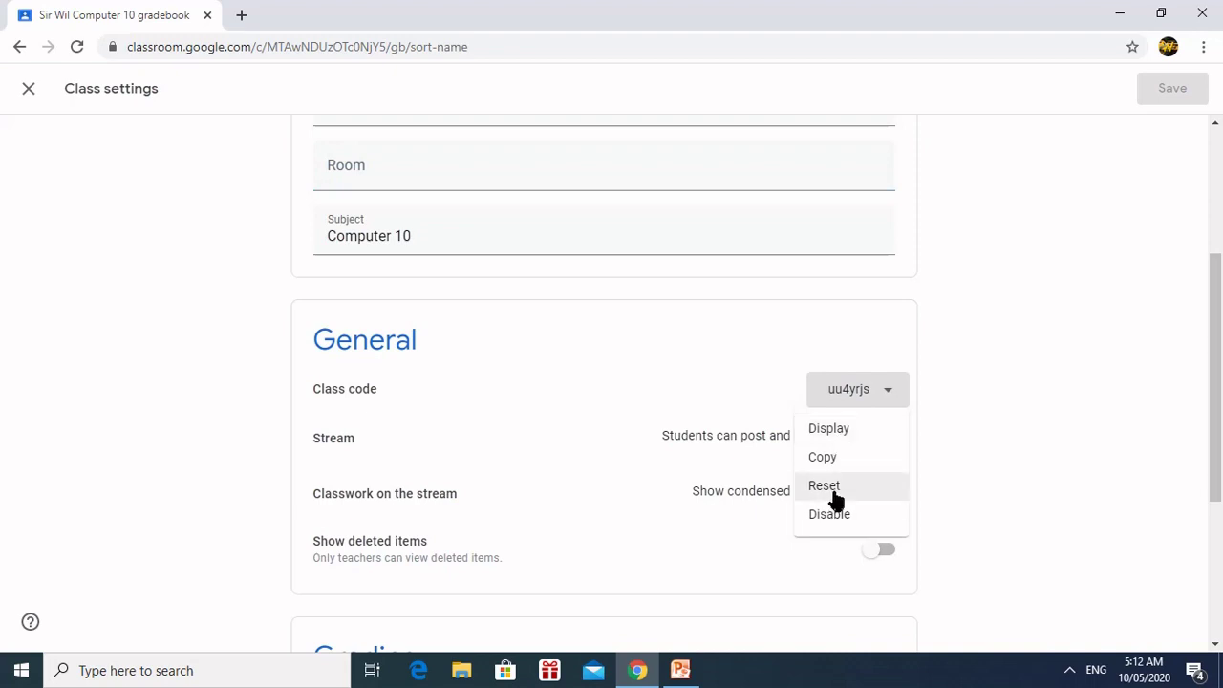
click(1020, 295)
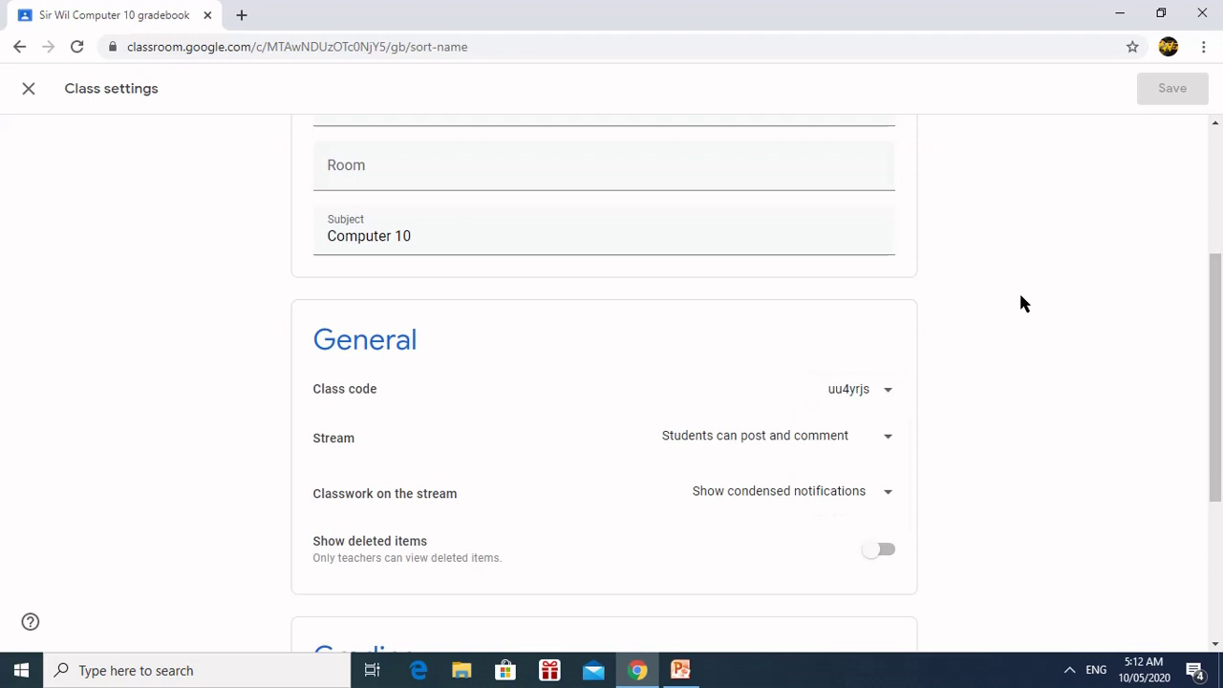
click(885, 445)
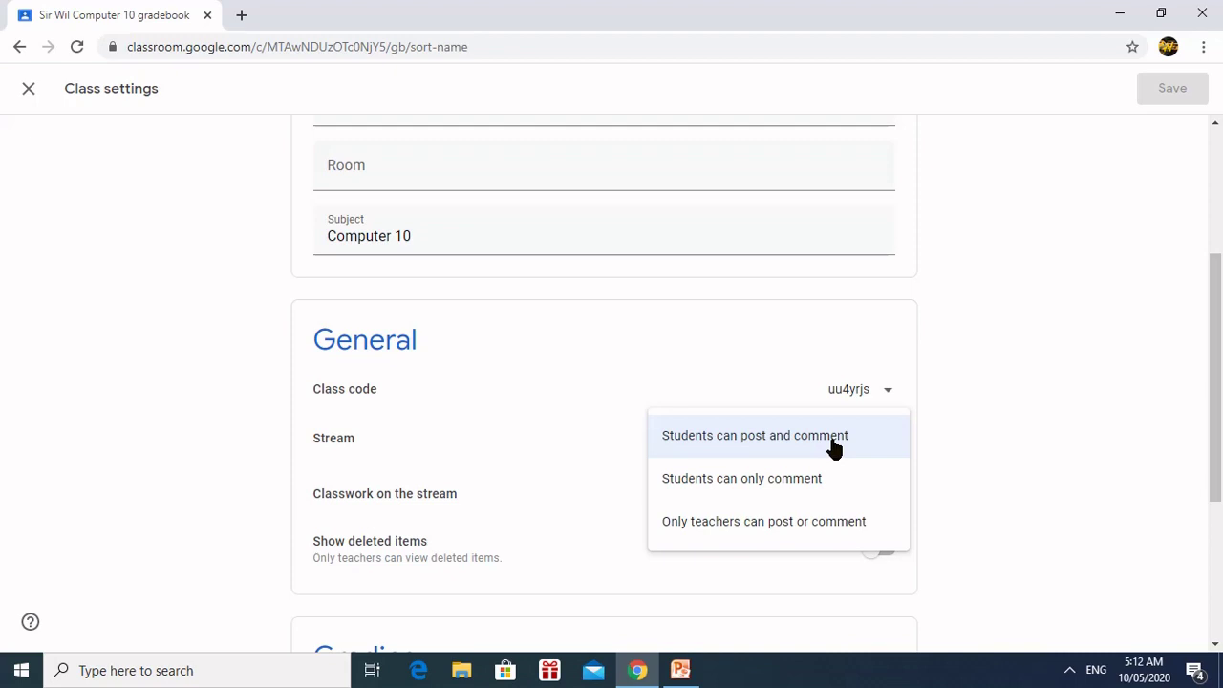
click(833, 441)
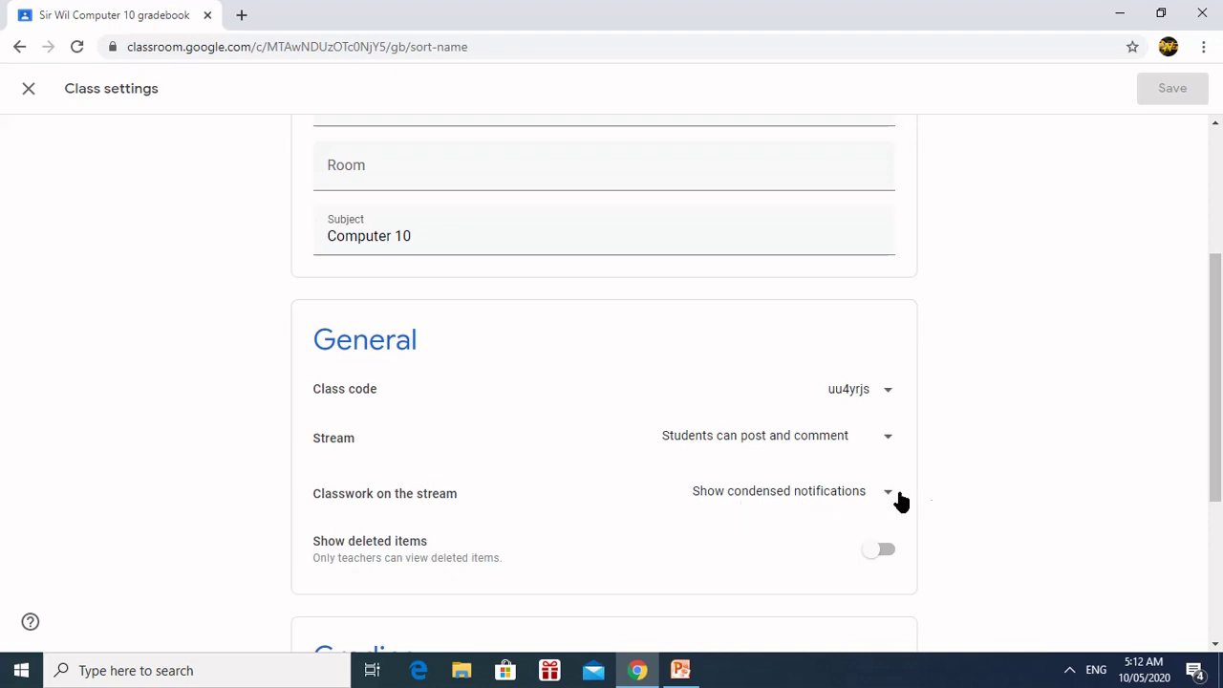
Step: Turn on Show deleted items and leave Overall grade calculation at No overall grade
scroll(922, 480, down, 1)
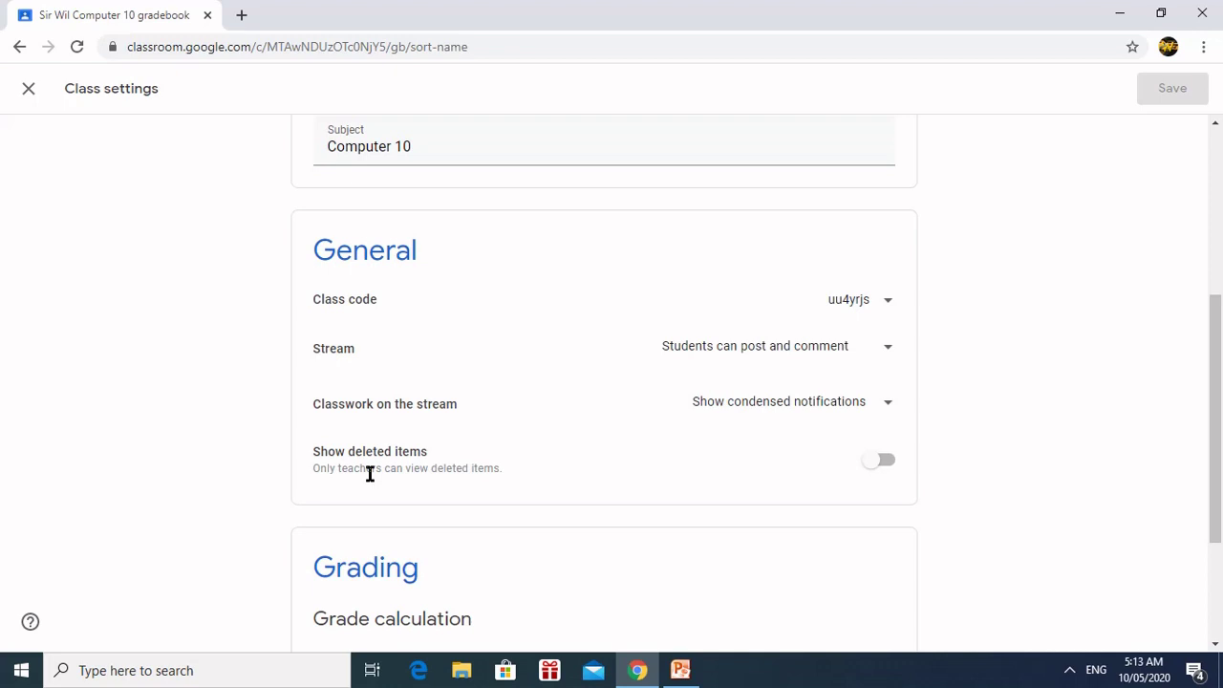
click(886, 465)
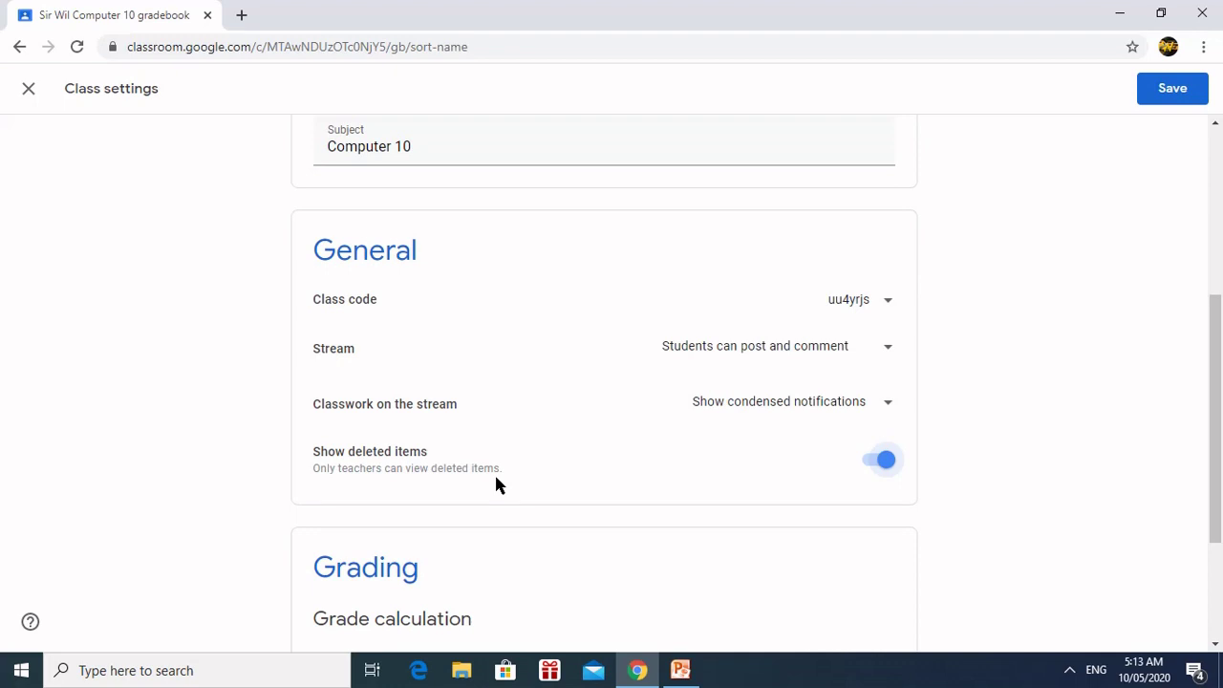
scroll(495, 486, down, 2)
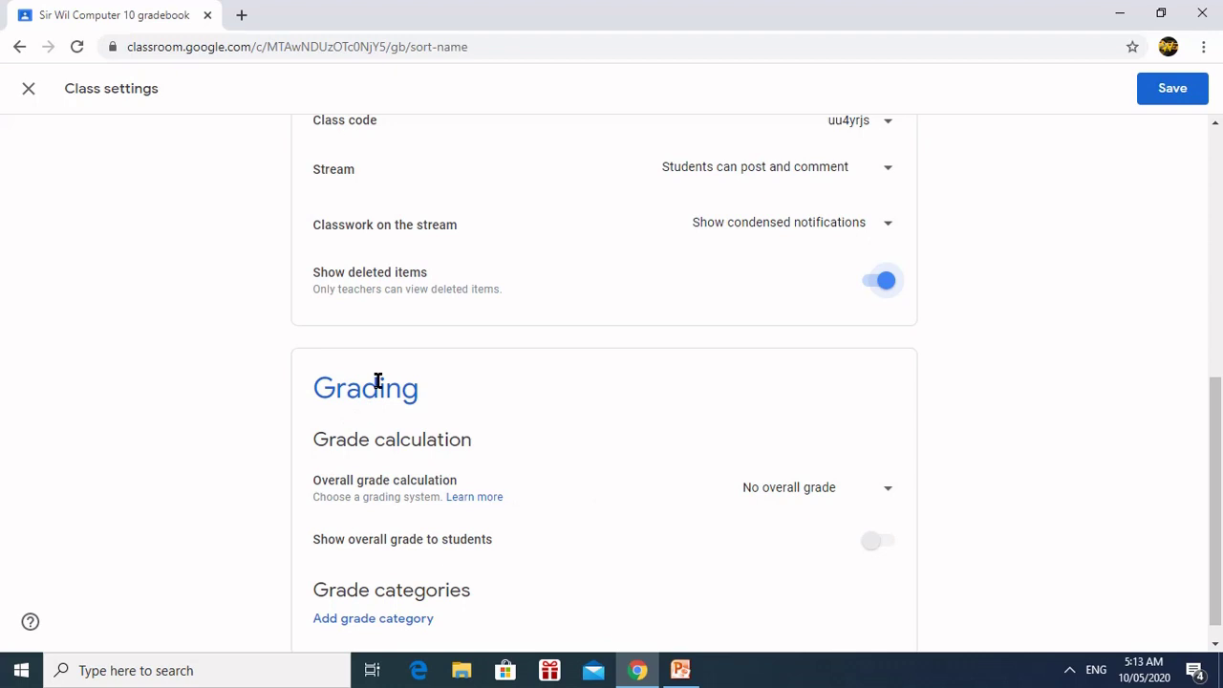
scroll(441, 478, down, 1)
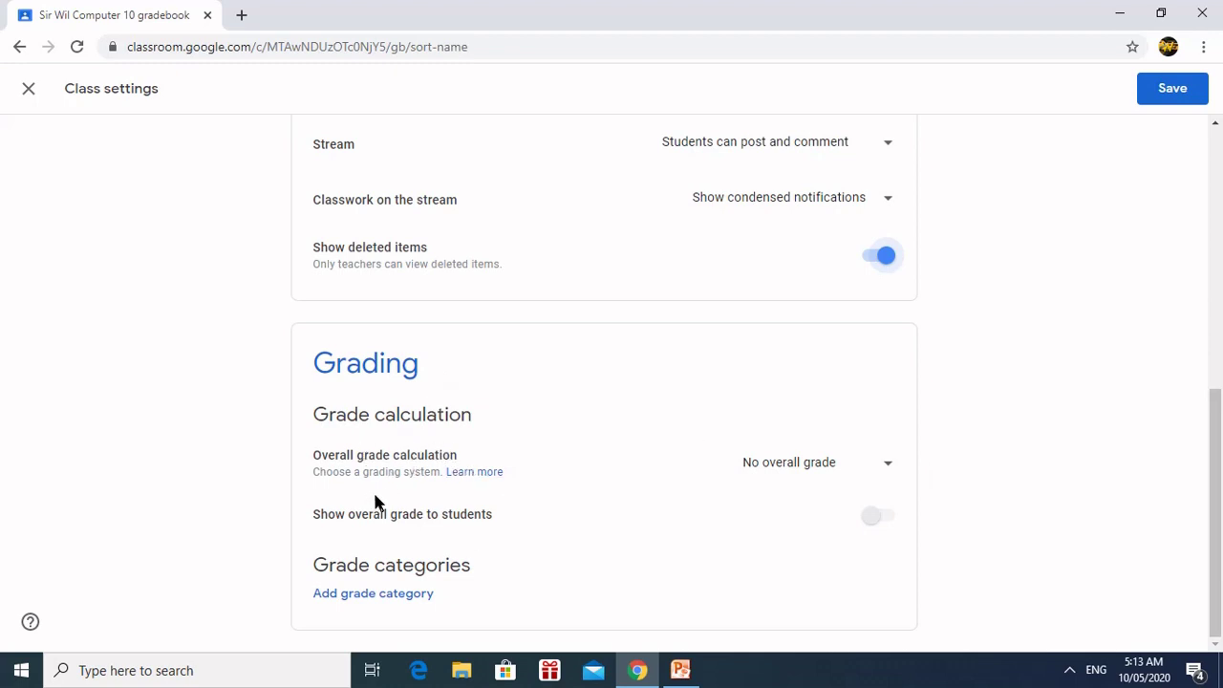
click(885, 467)
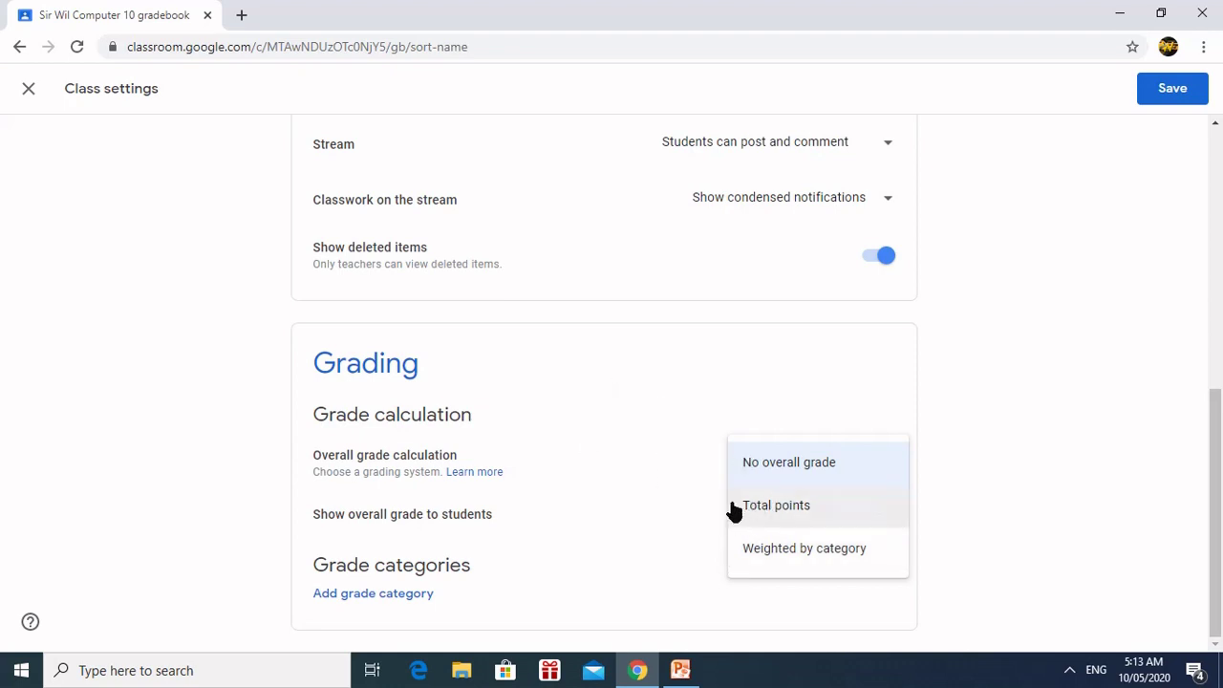
click(645, 390)
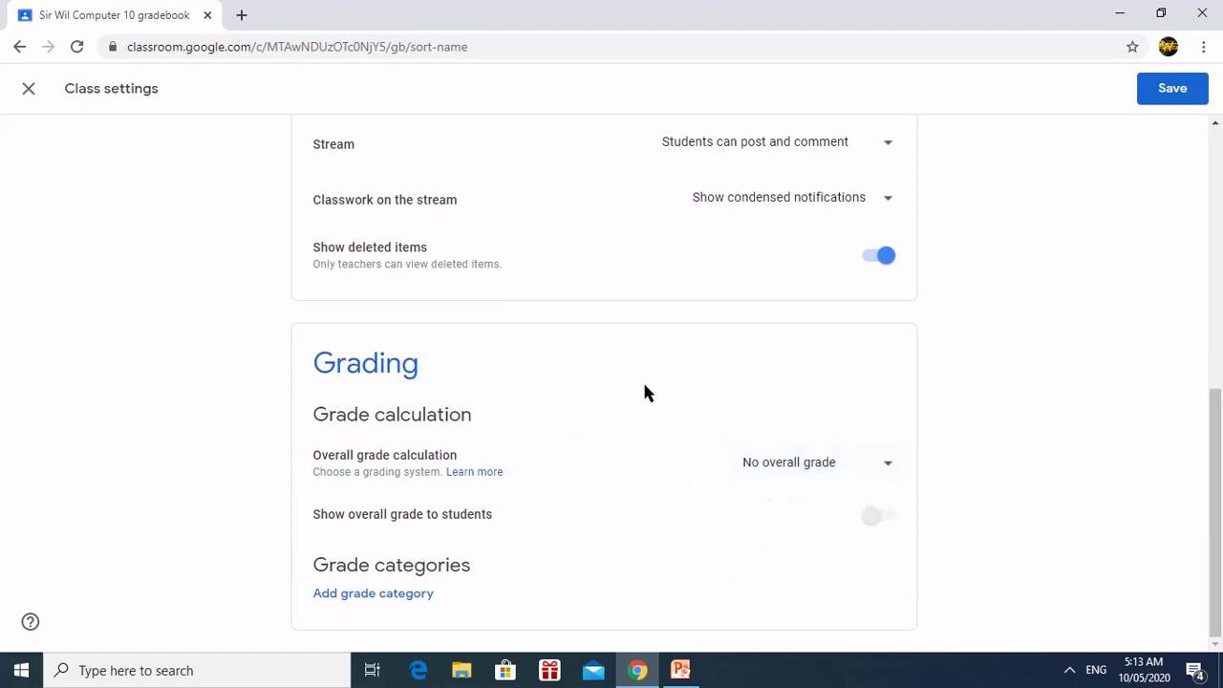
scroll(754, 388, up, 10)
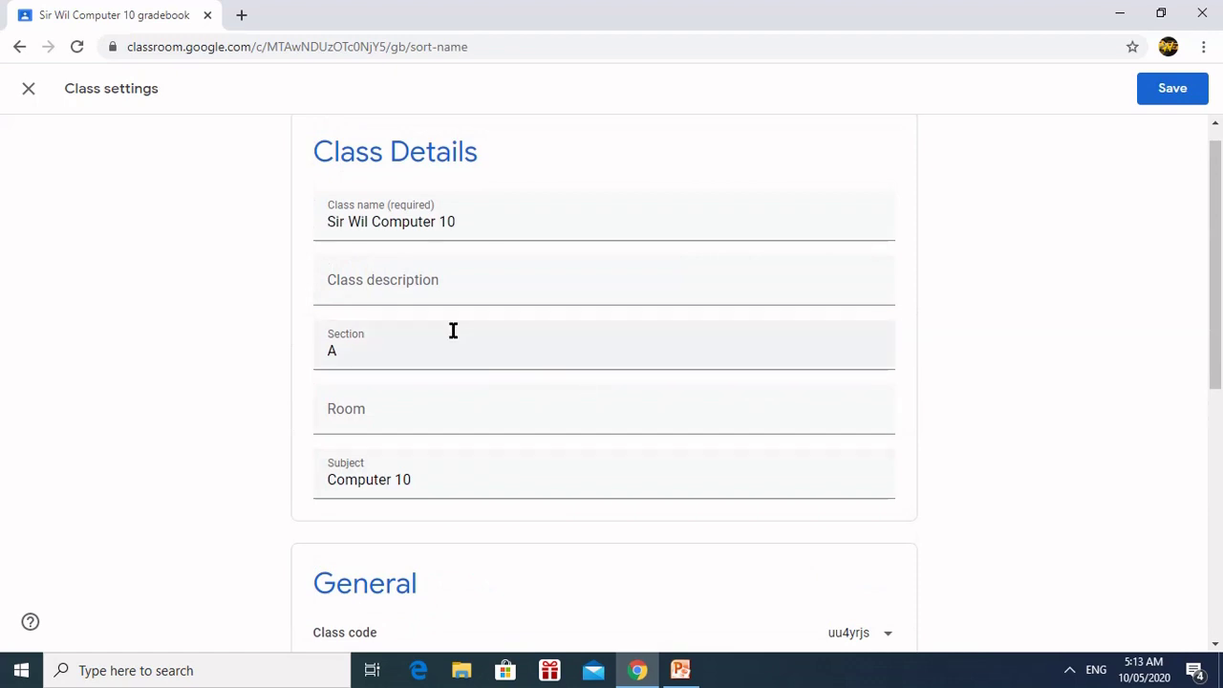
Step: Save the Class settings and return to the Computer 10 section A Stream page
click(1175, 91)
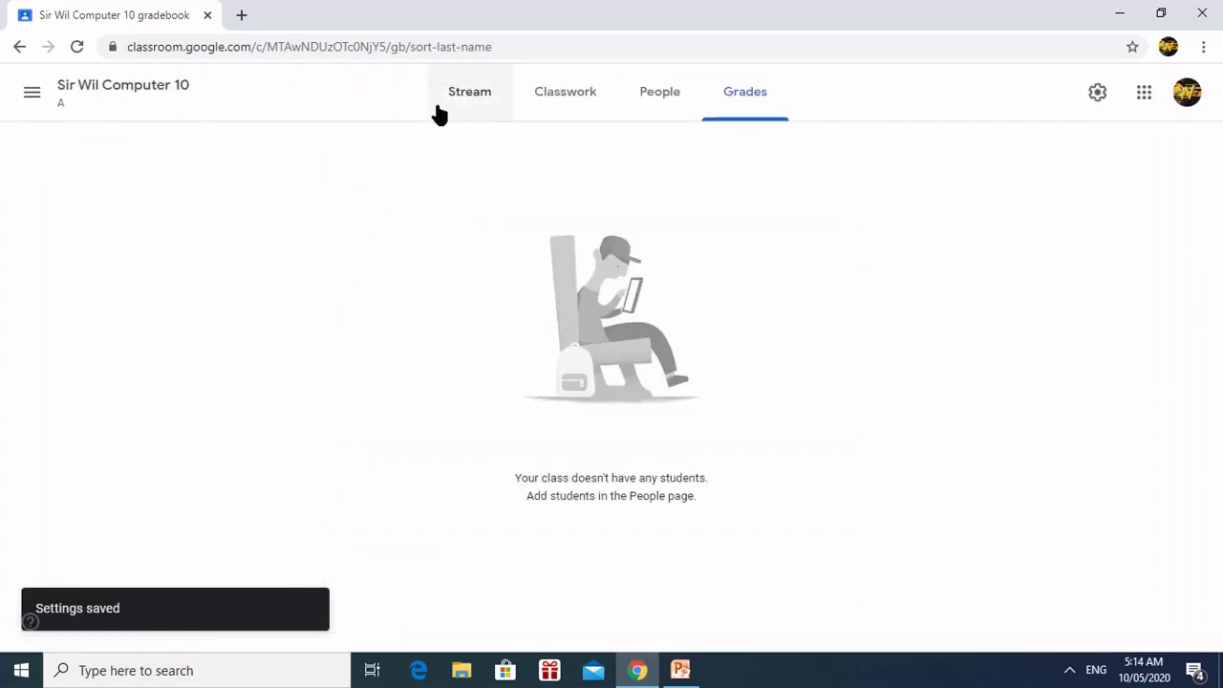
click(447, 102)
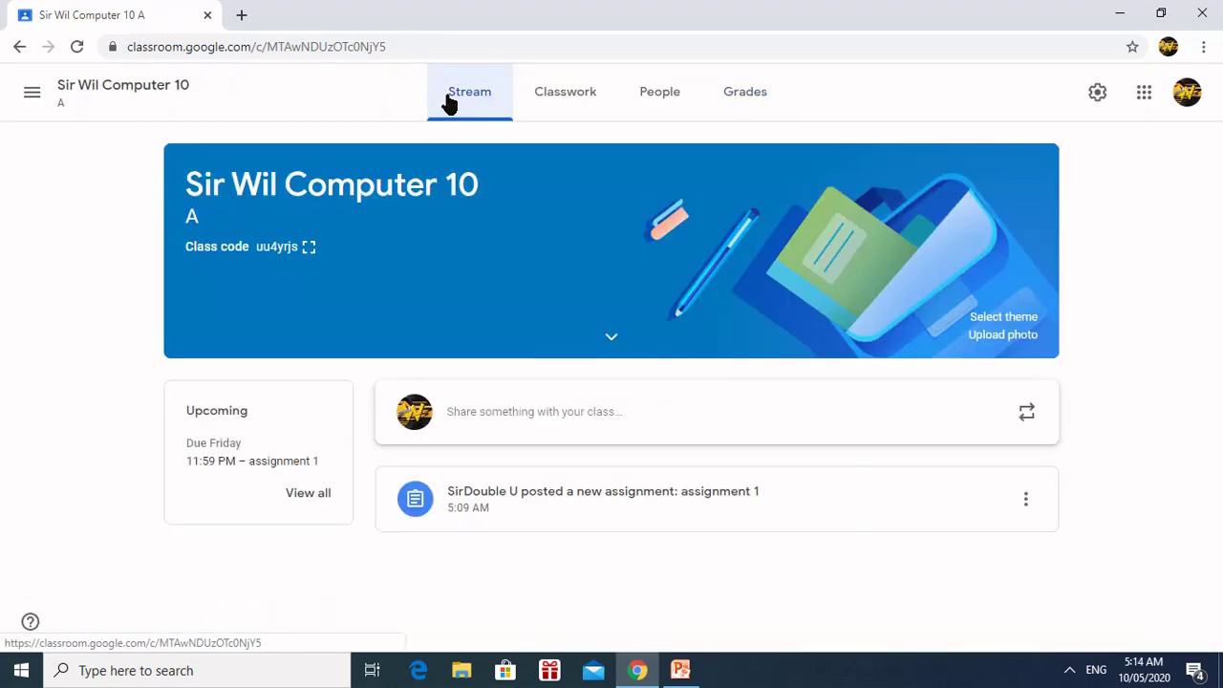